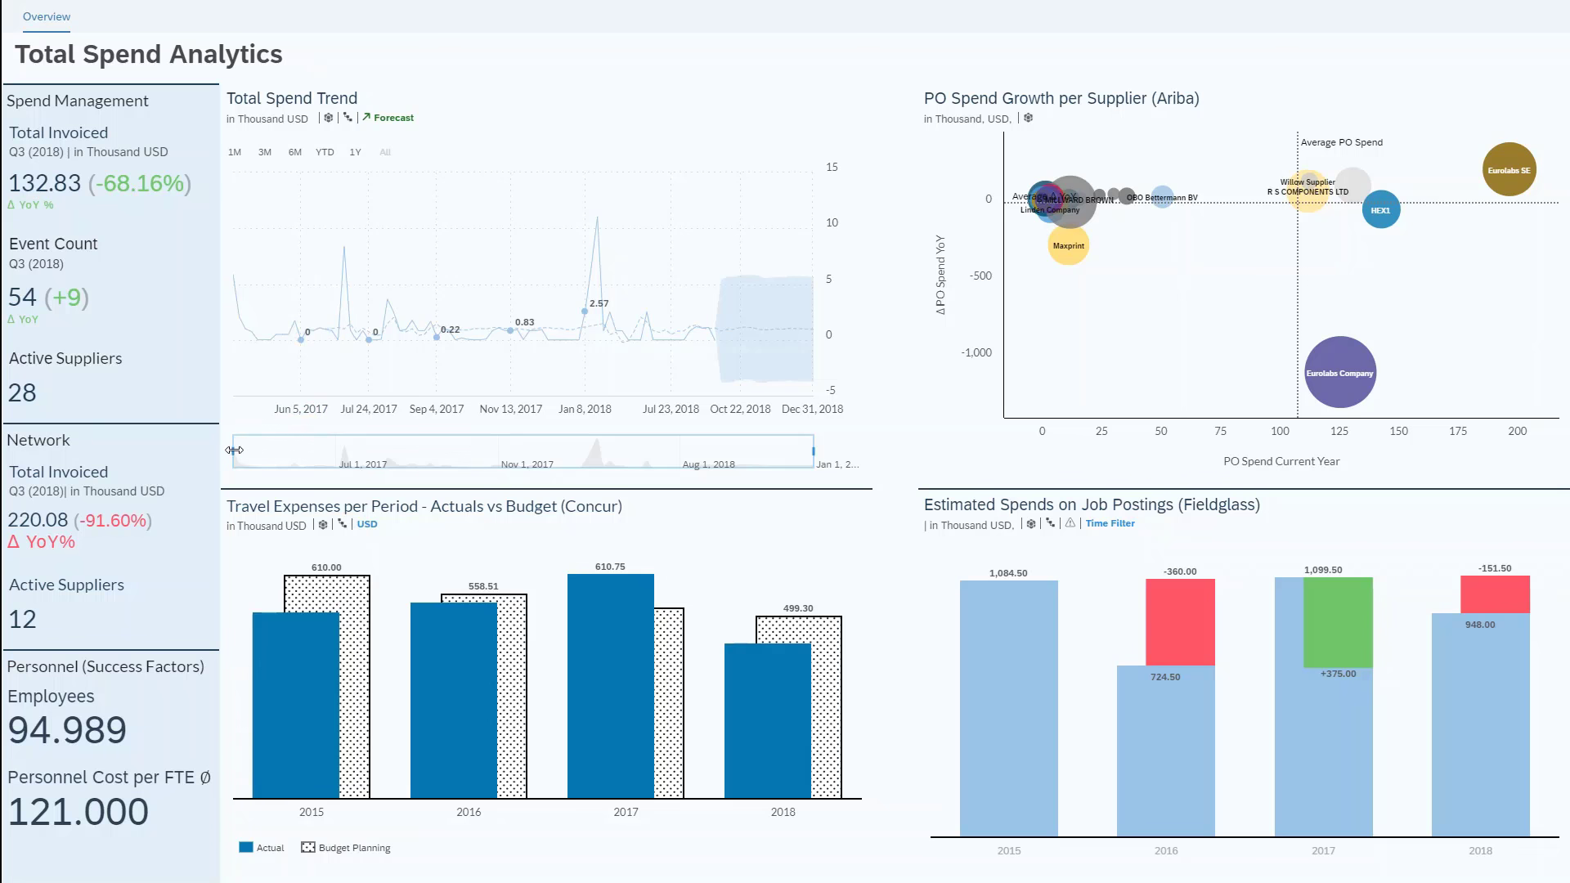
Step: Narrow the Total Spend Trend chart to late 2017 onward and review its forecast options
left_click_drag(232, 451, 505, 457)
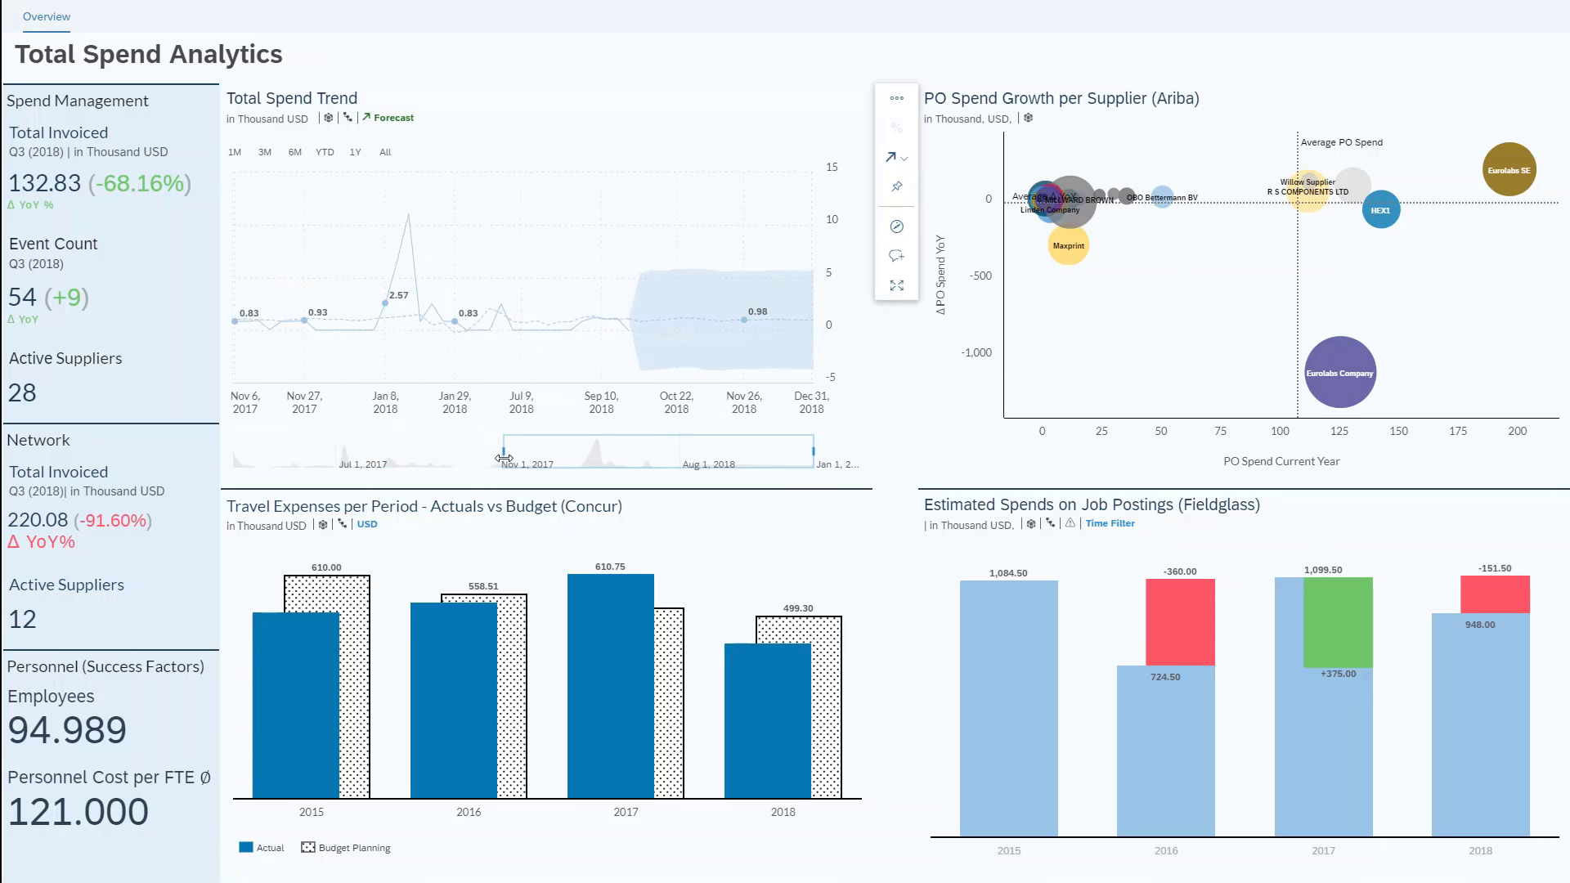
left_click(892, 169)
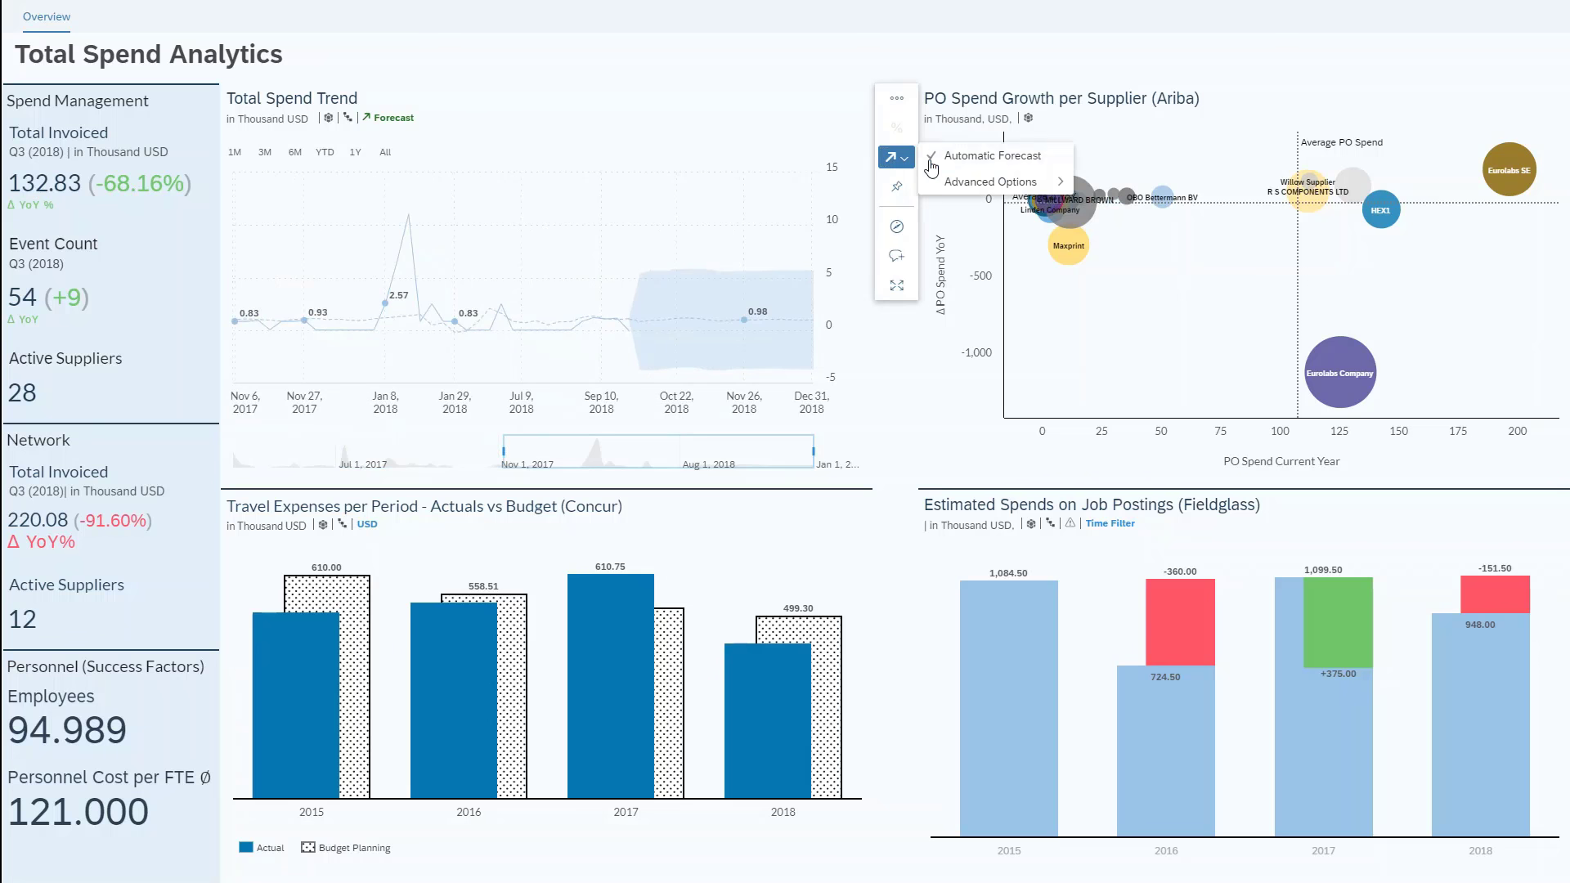
left_click(1156, 289)
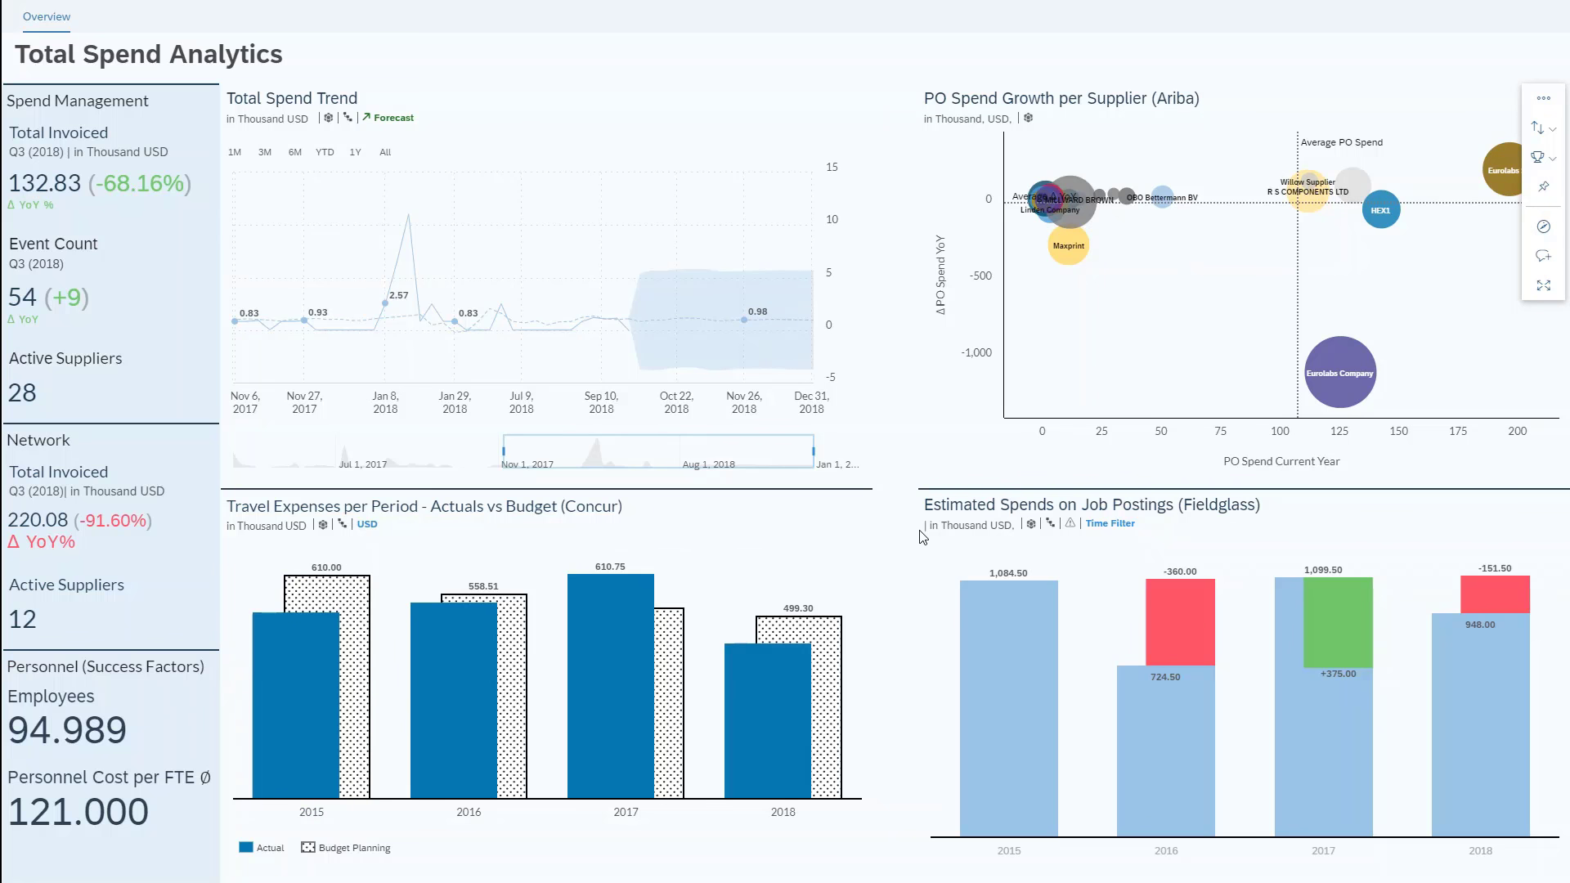
mouse_move(1071, 202)
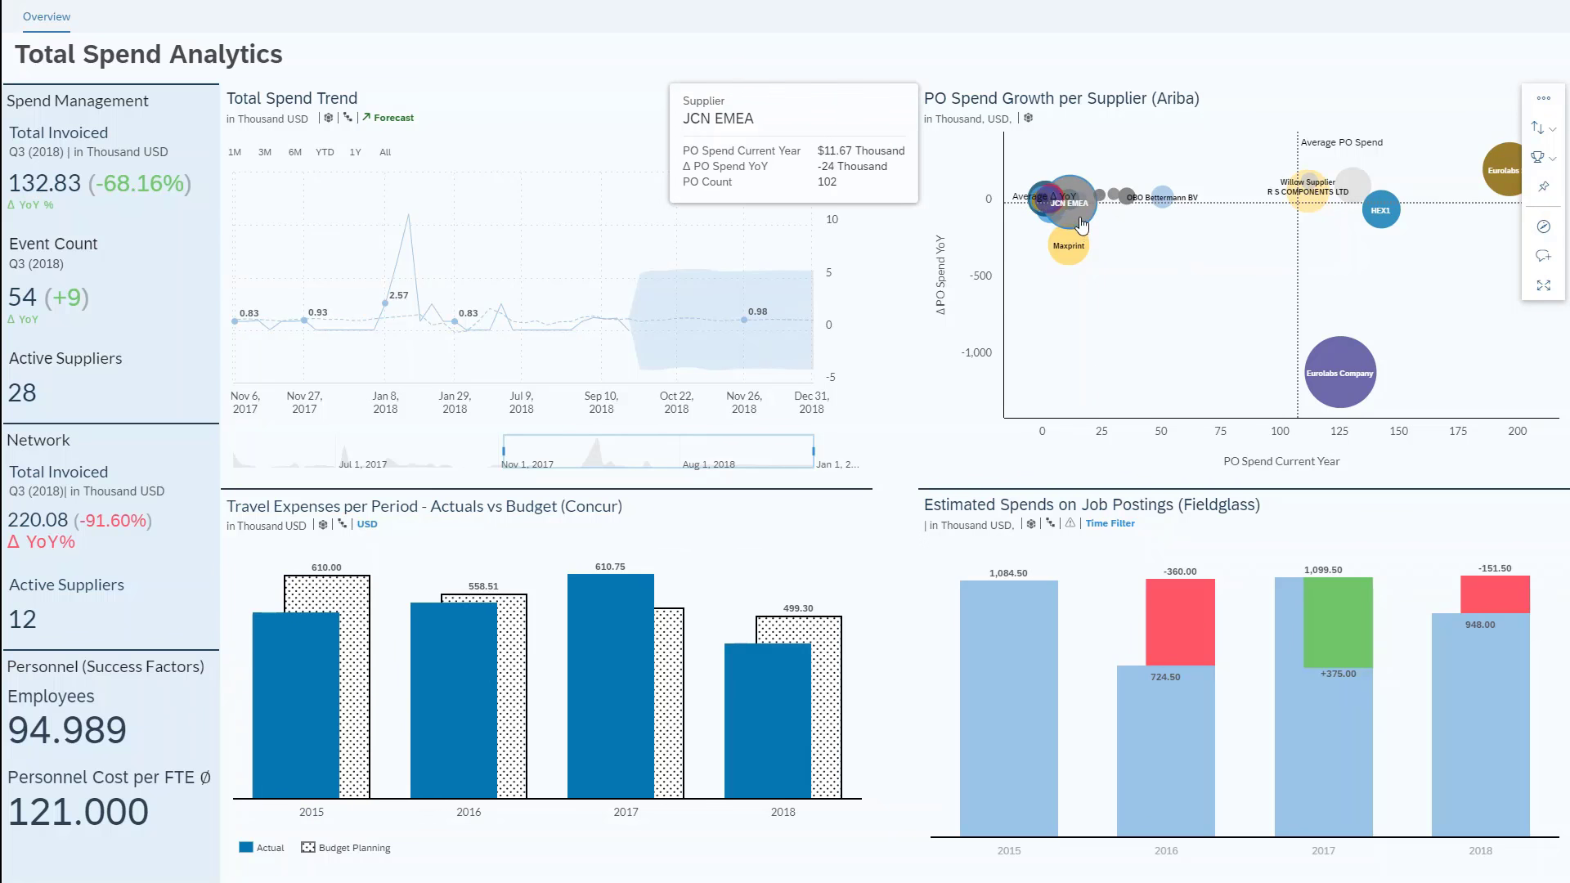
Step: Jump from the JCN EMEA supplier bubble to the Spend_2018_08_02 dashboard
left_click(1081, 225)
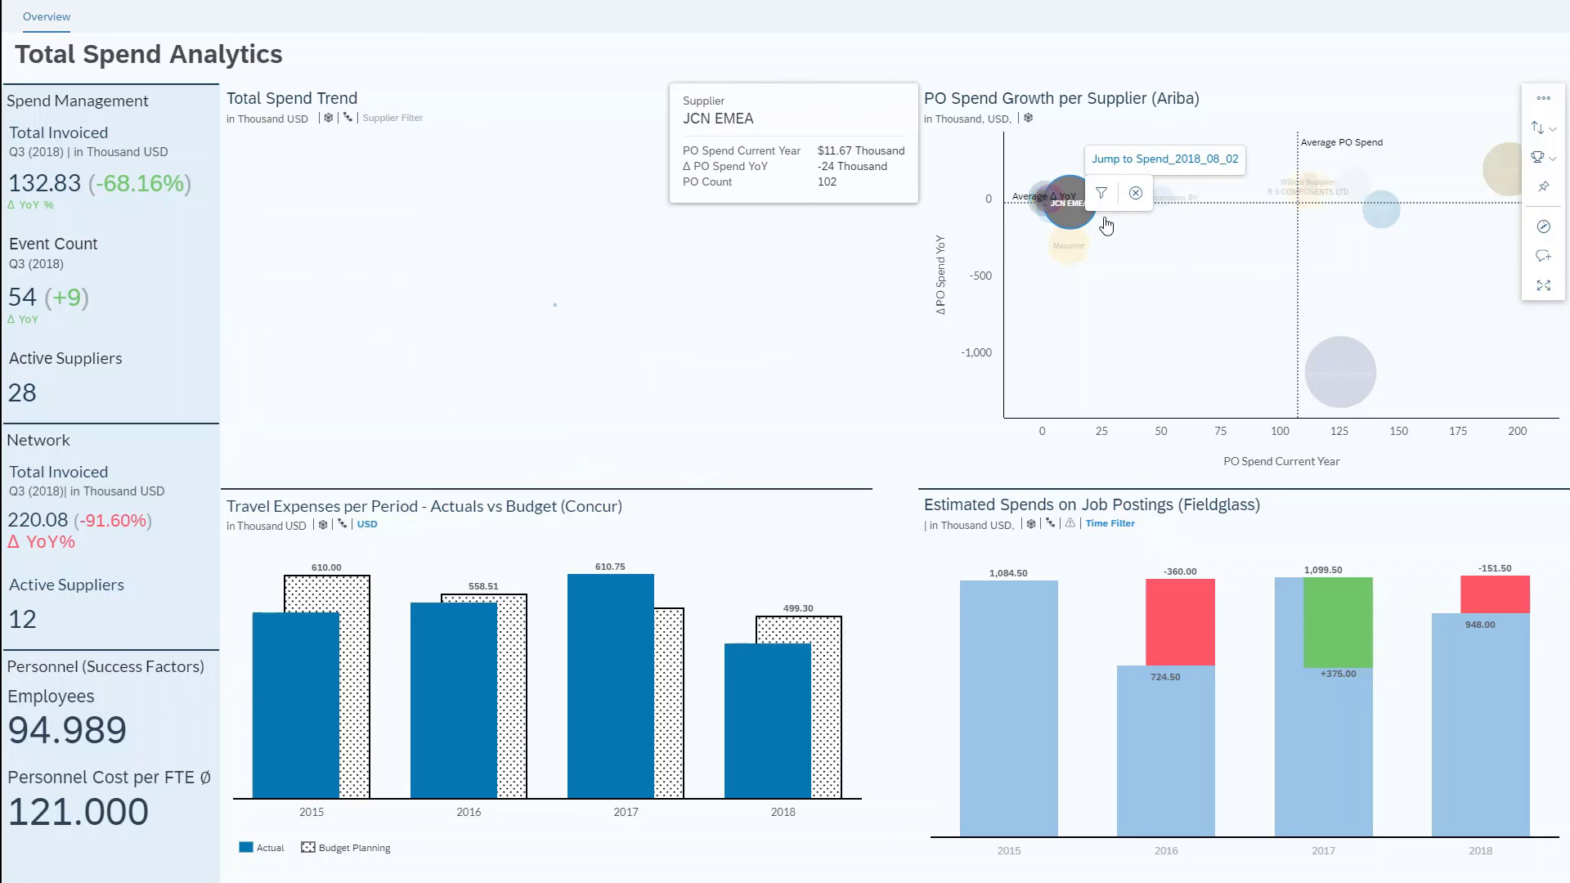
left_click(1132, 160)
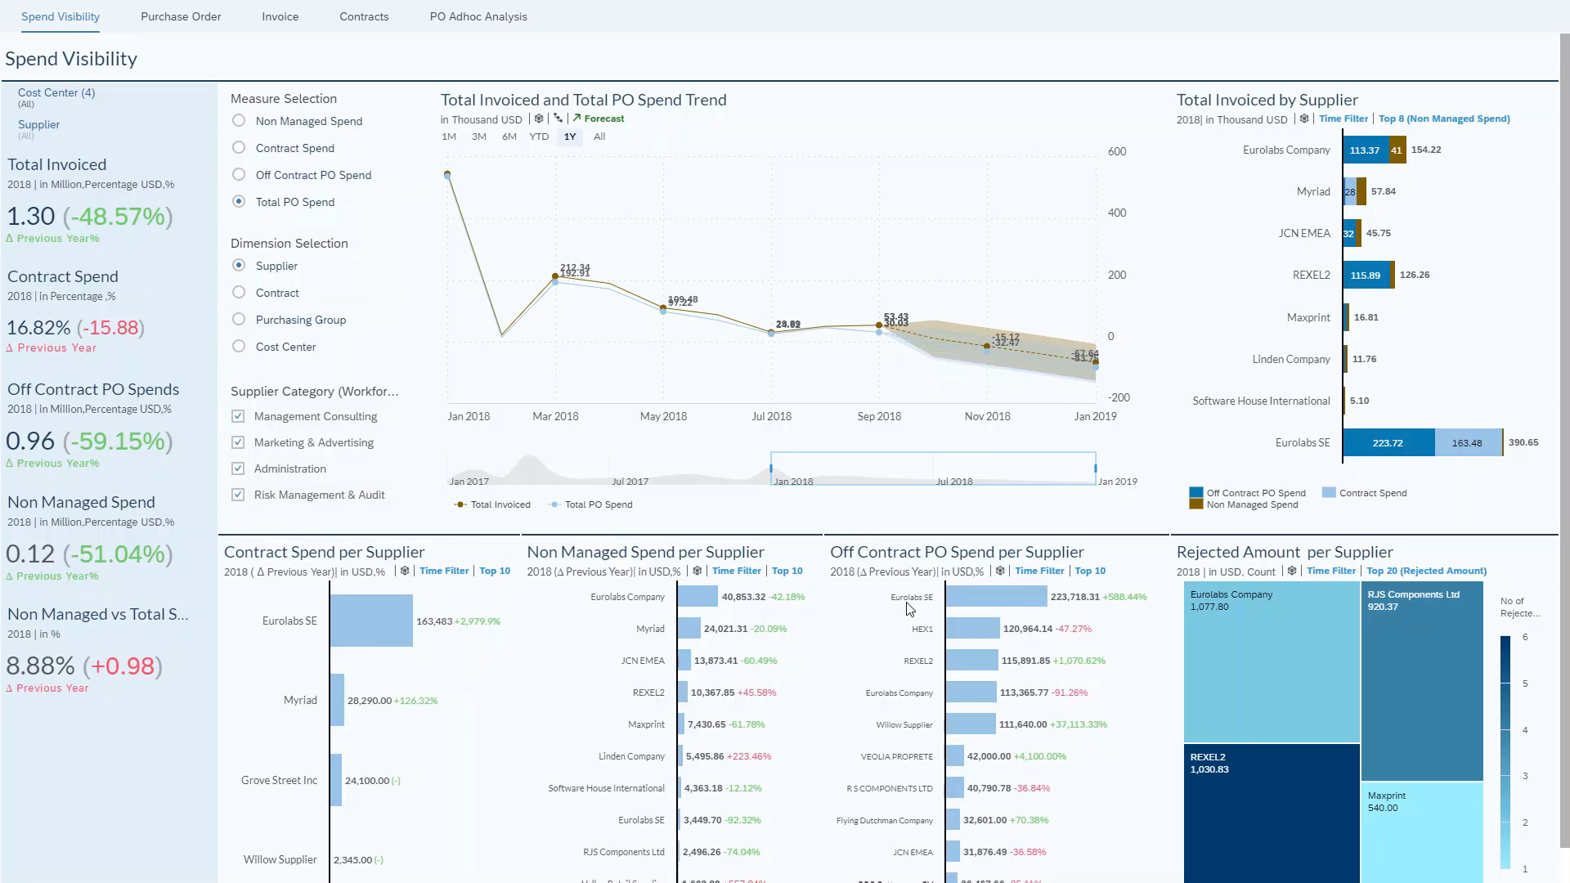
Step: Open the Rejected Amount per Supplier tree map in Explorer via the RJS Components Ltd tile
left_click(1410, 637)
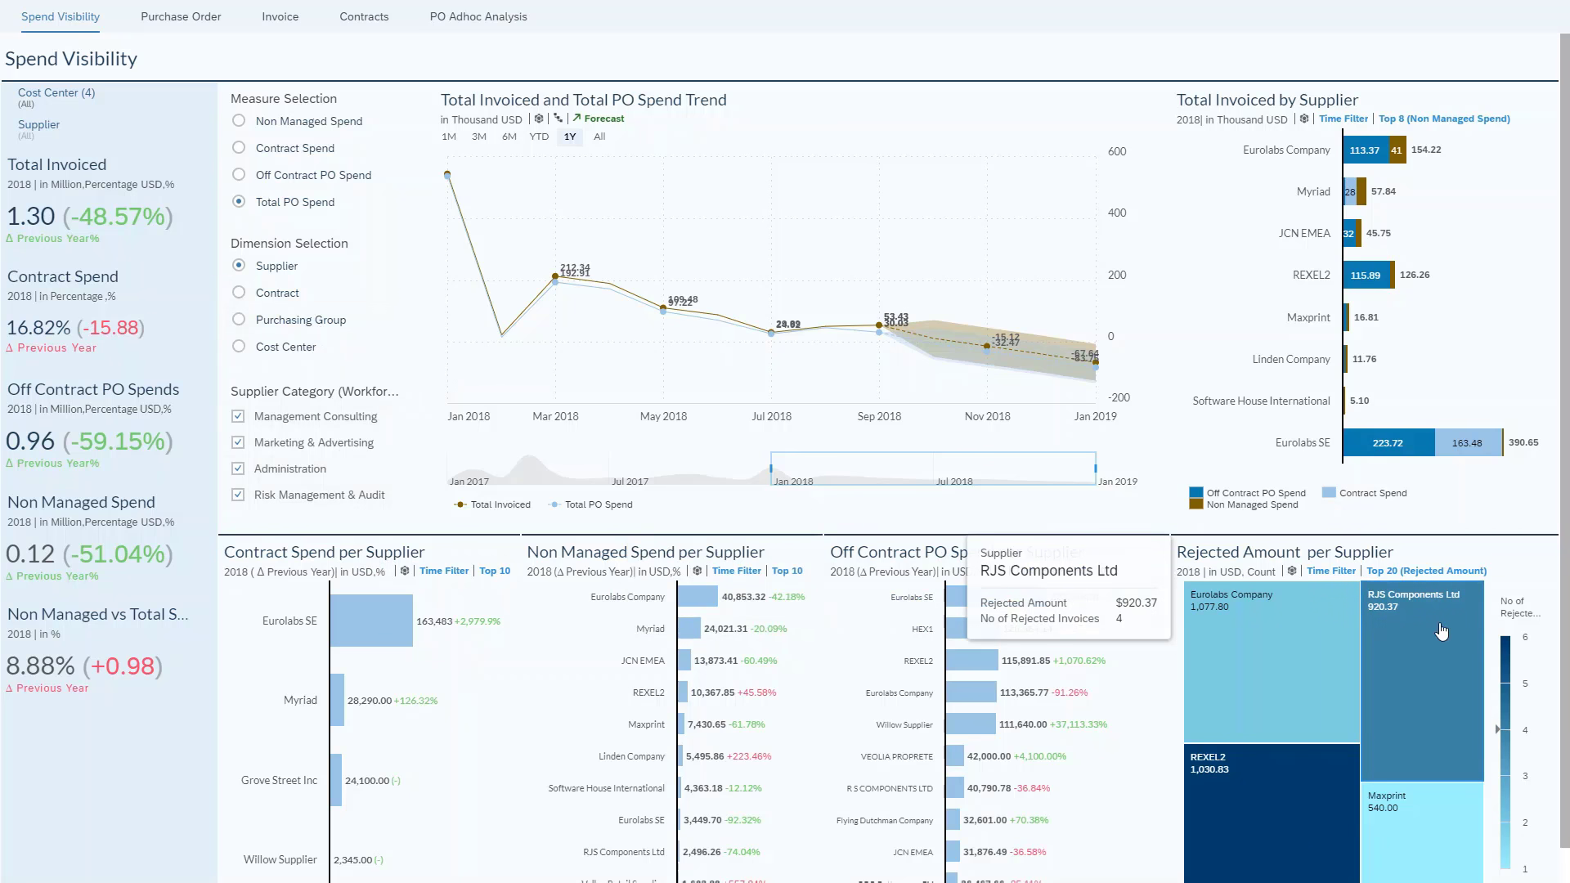
scroll(1472, 632, "down", 1)
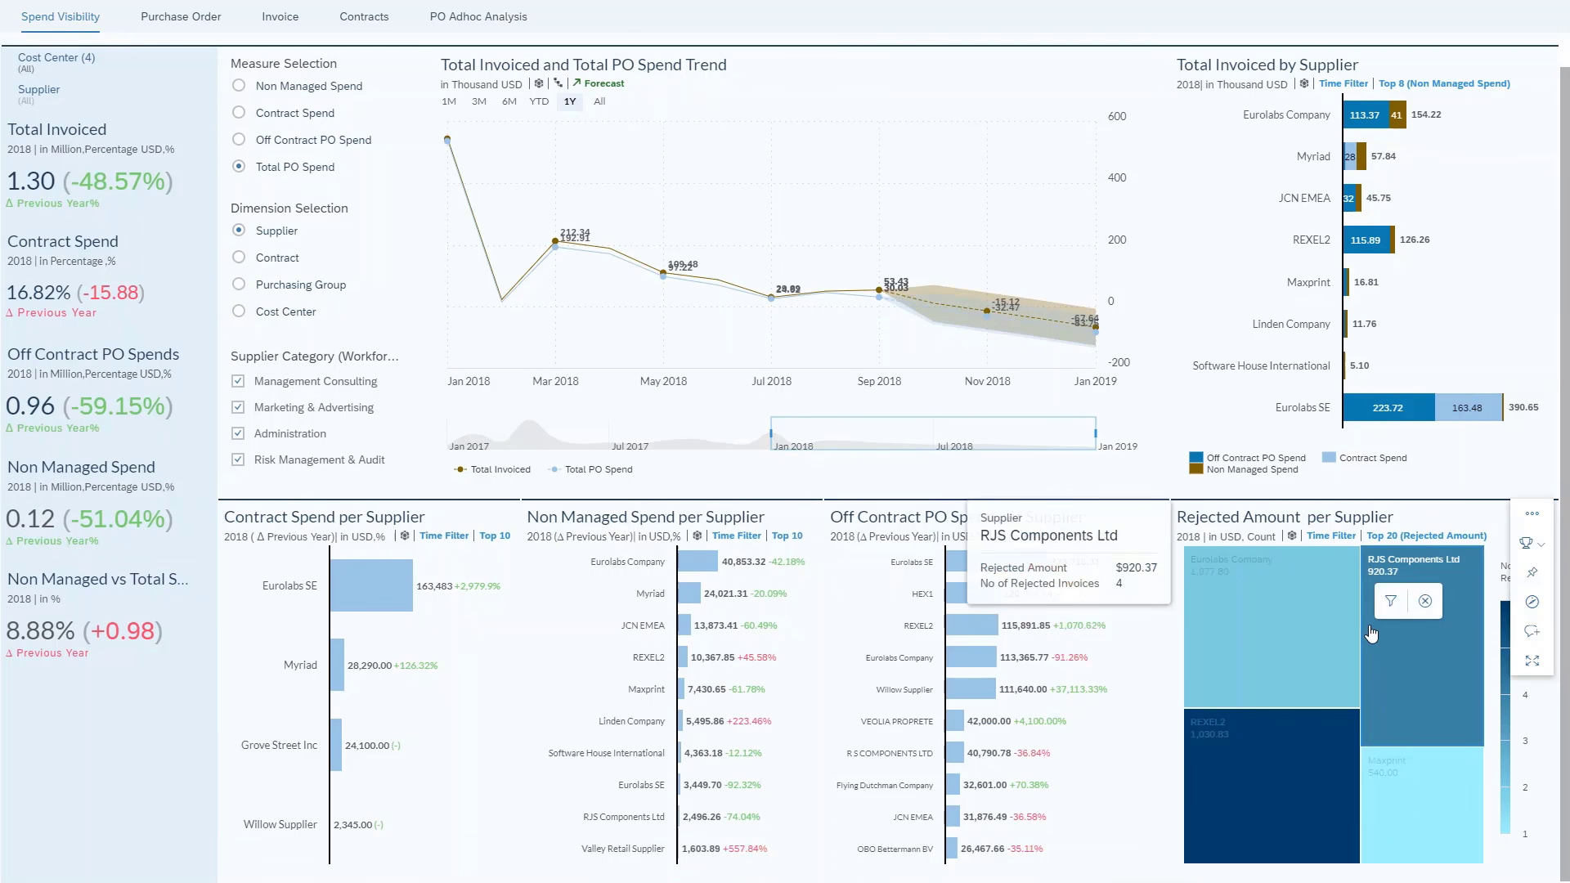
left_click(1533, 605)
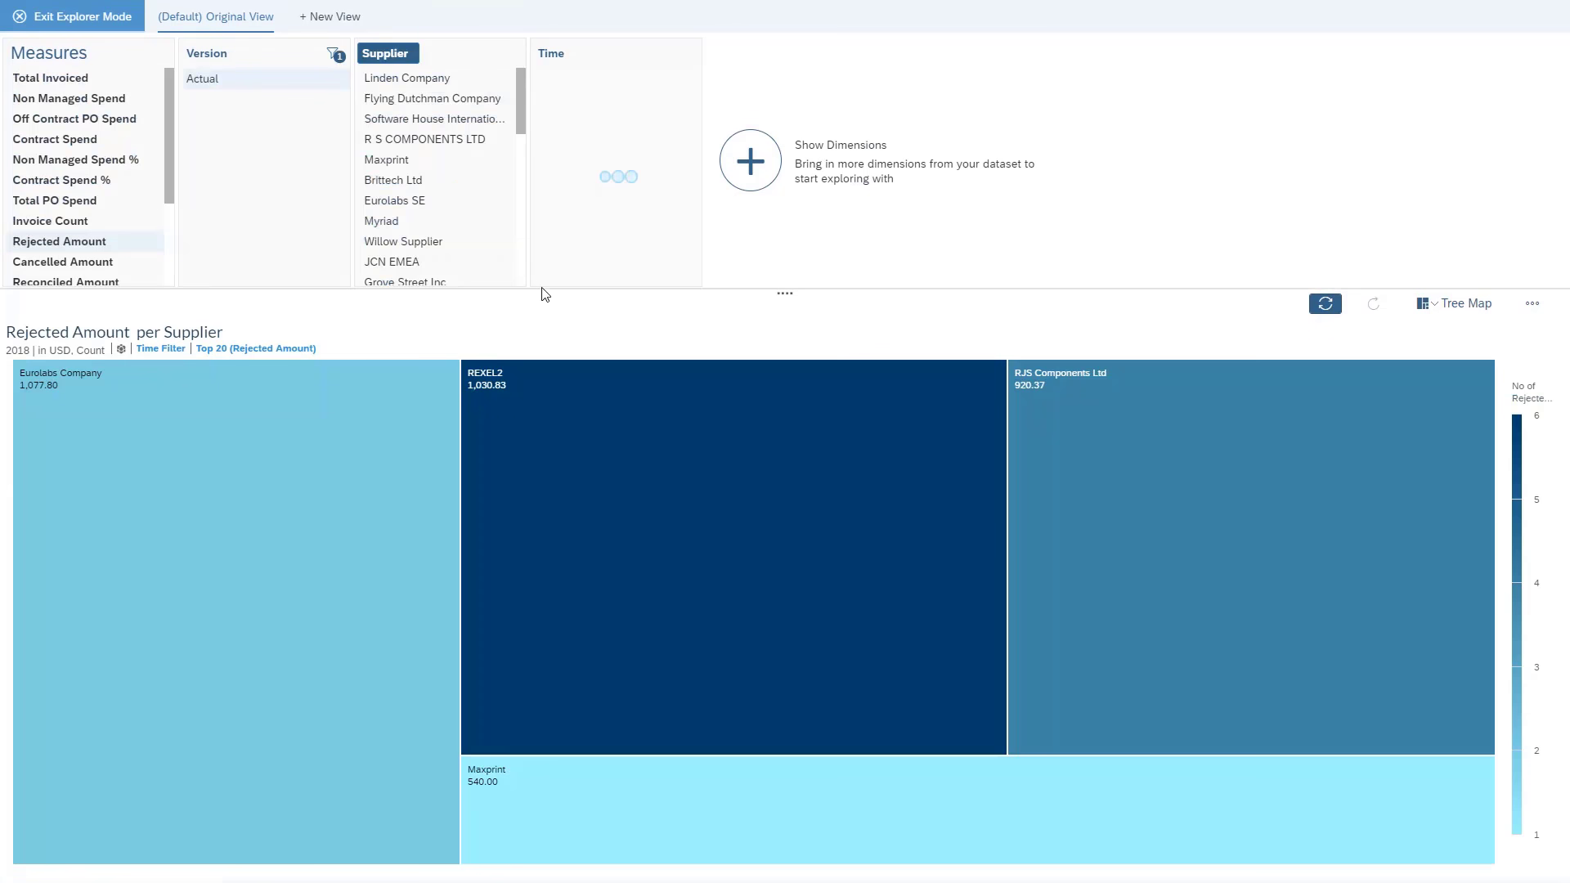
Step: Change the rejected amount chart from Tree Map to horizontal bars
left_click(751, 166)
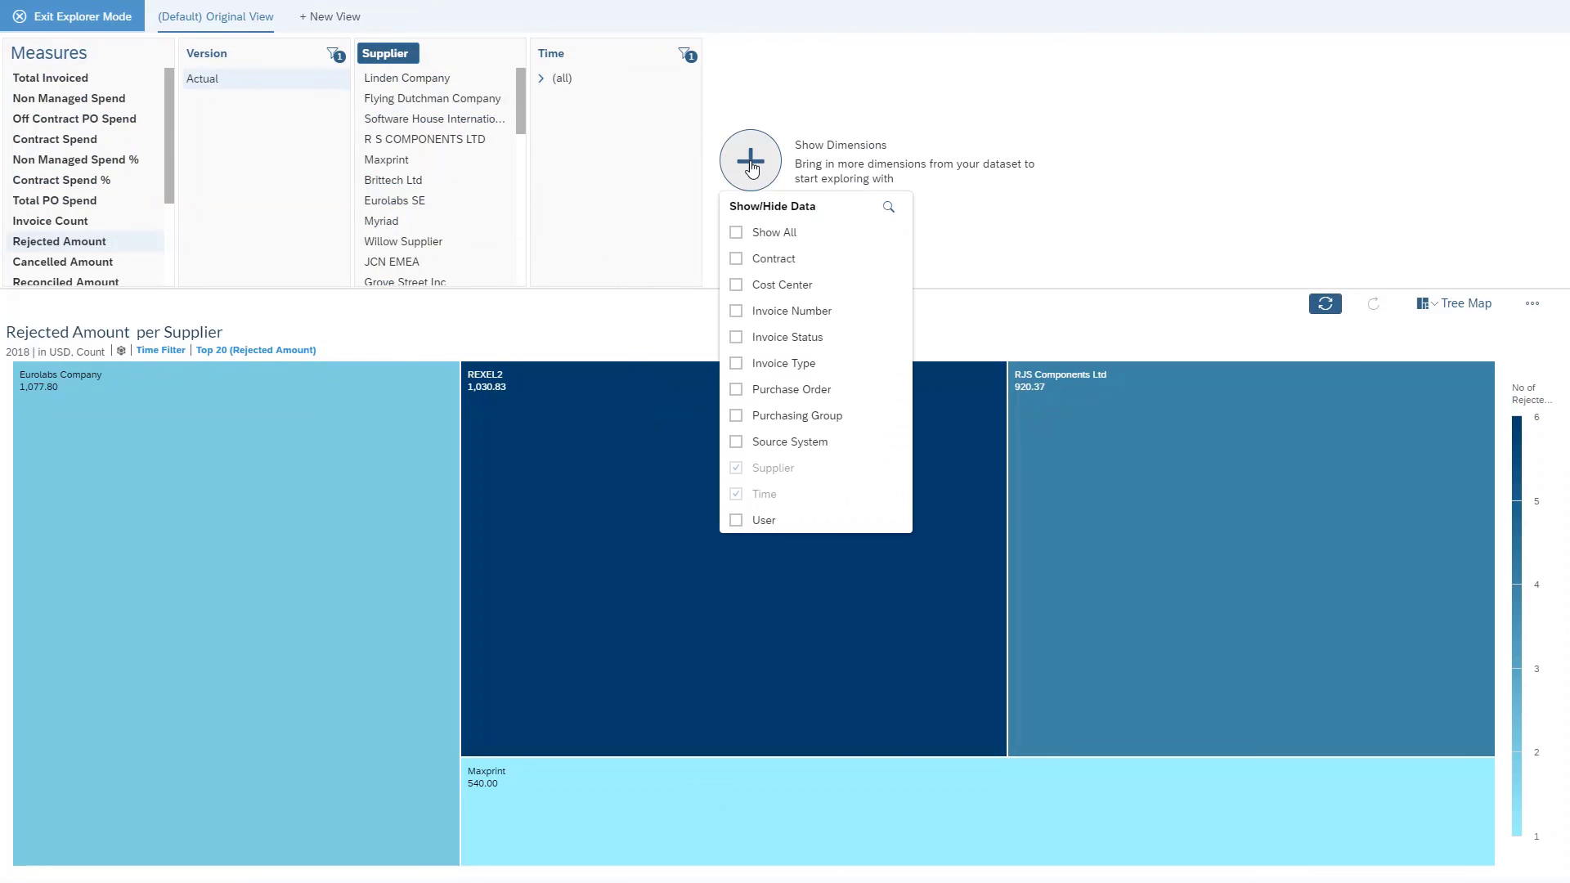
left_click(751, 167)
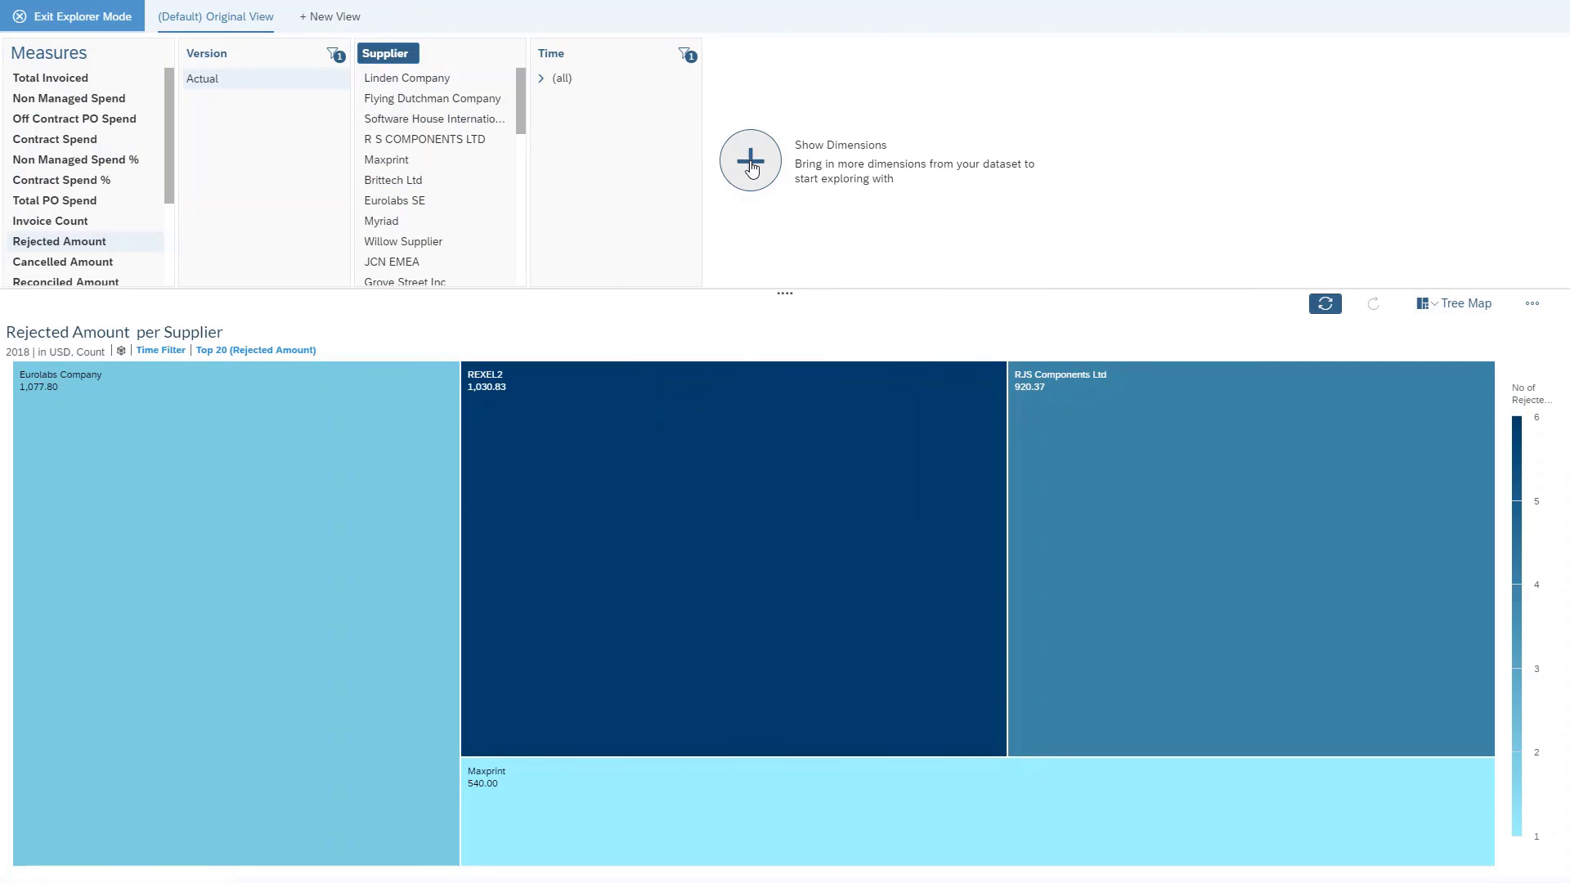
left_click(1432, 307)
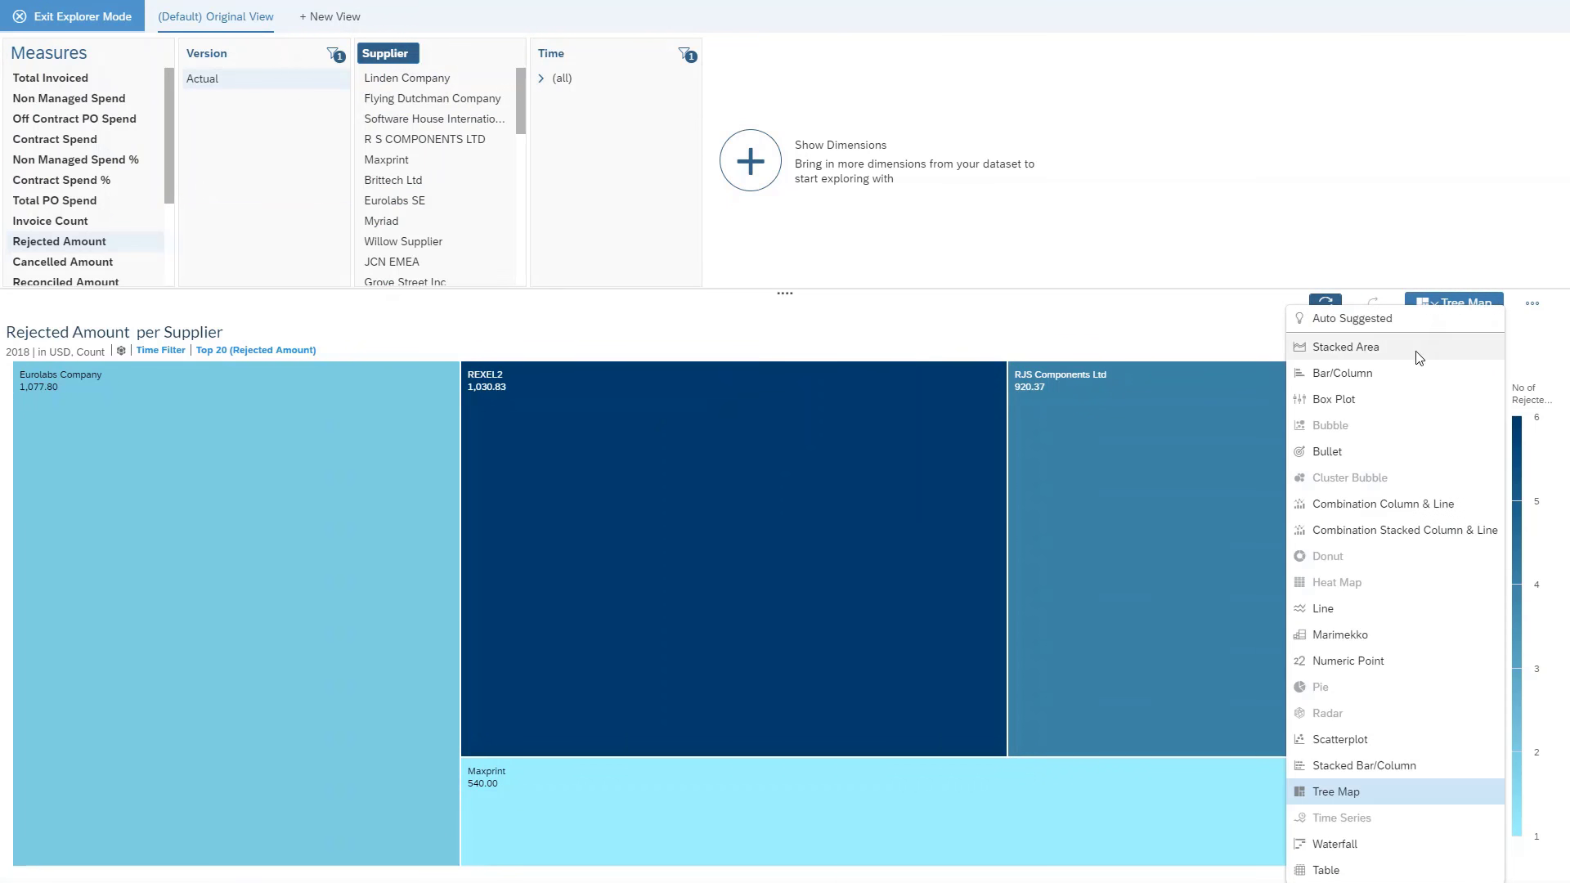
left_click(1413, 372)
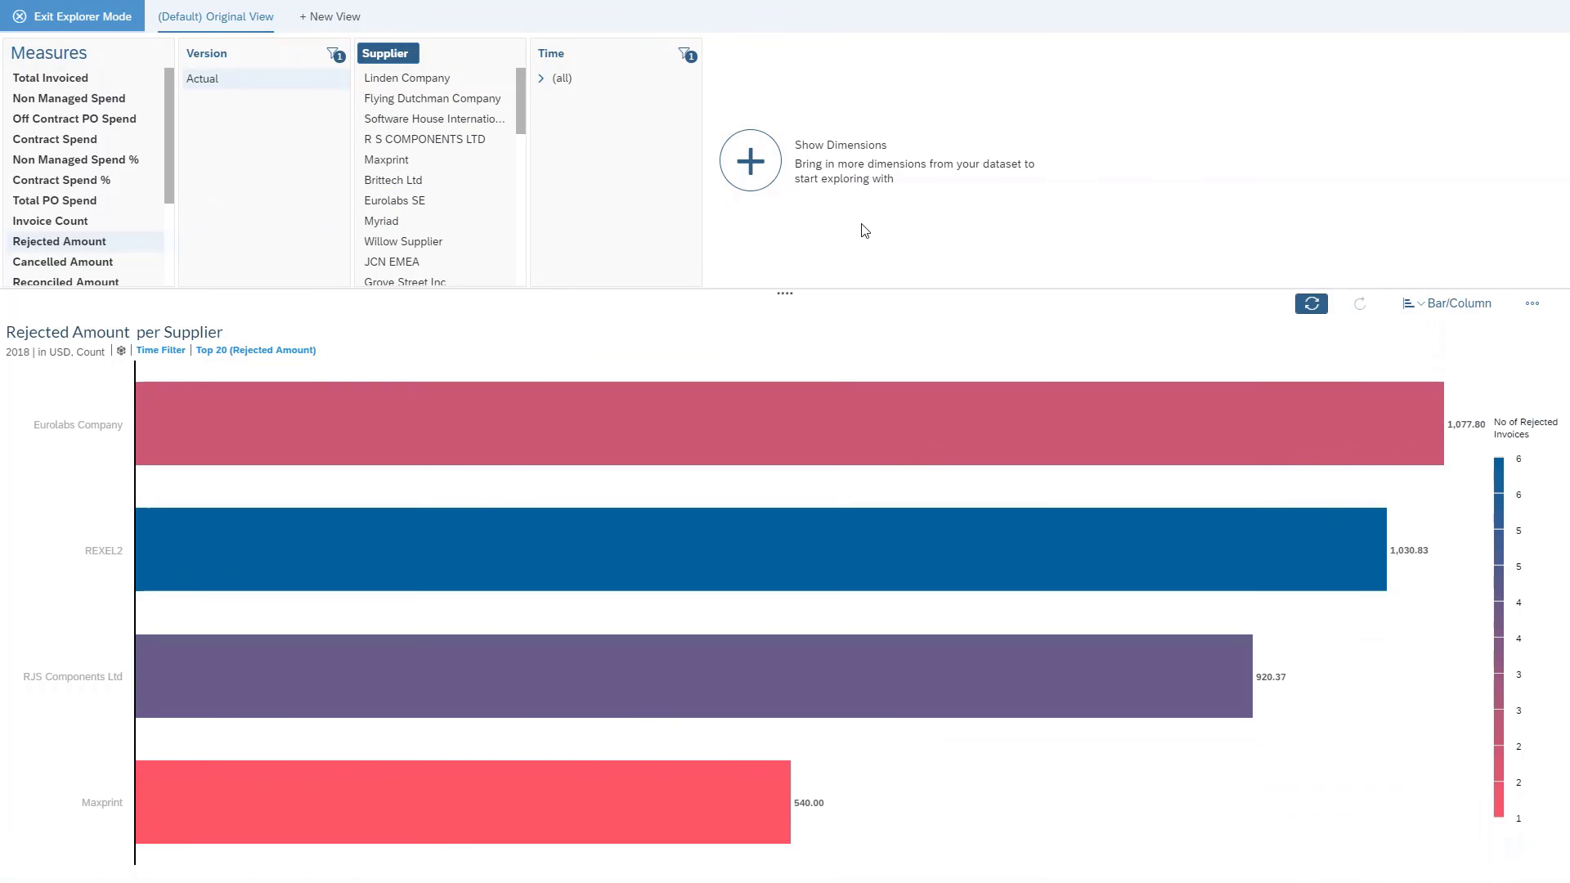
Step: Add Invoice Number as a dimension to break the bars down by invoice
left_click(750, 169)
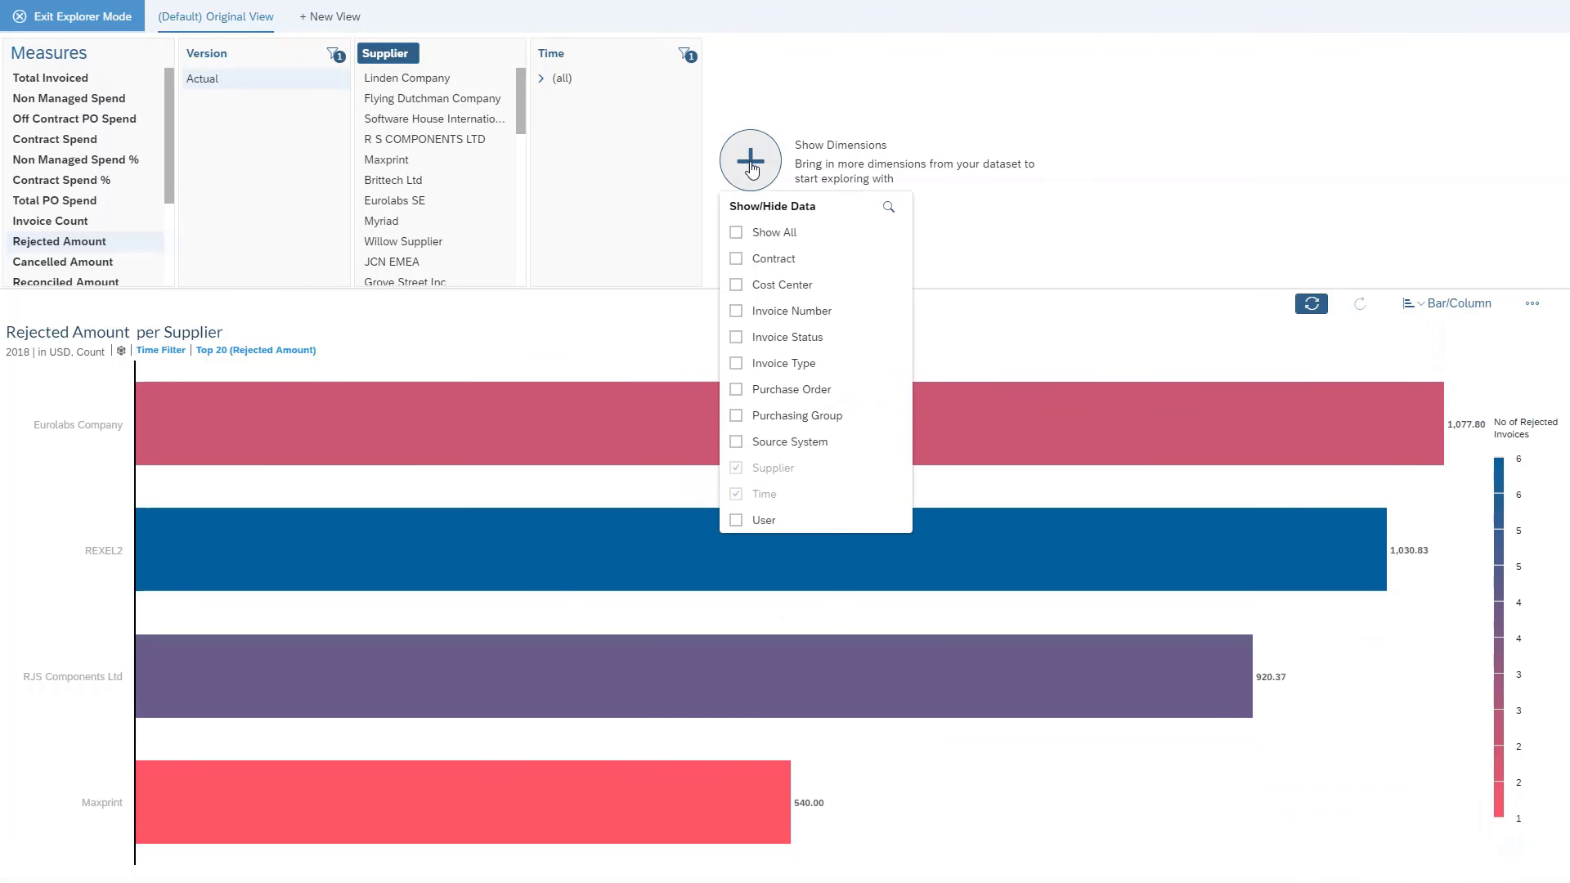
left_click(790, 312)
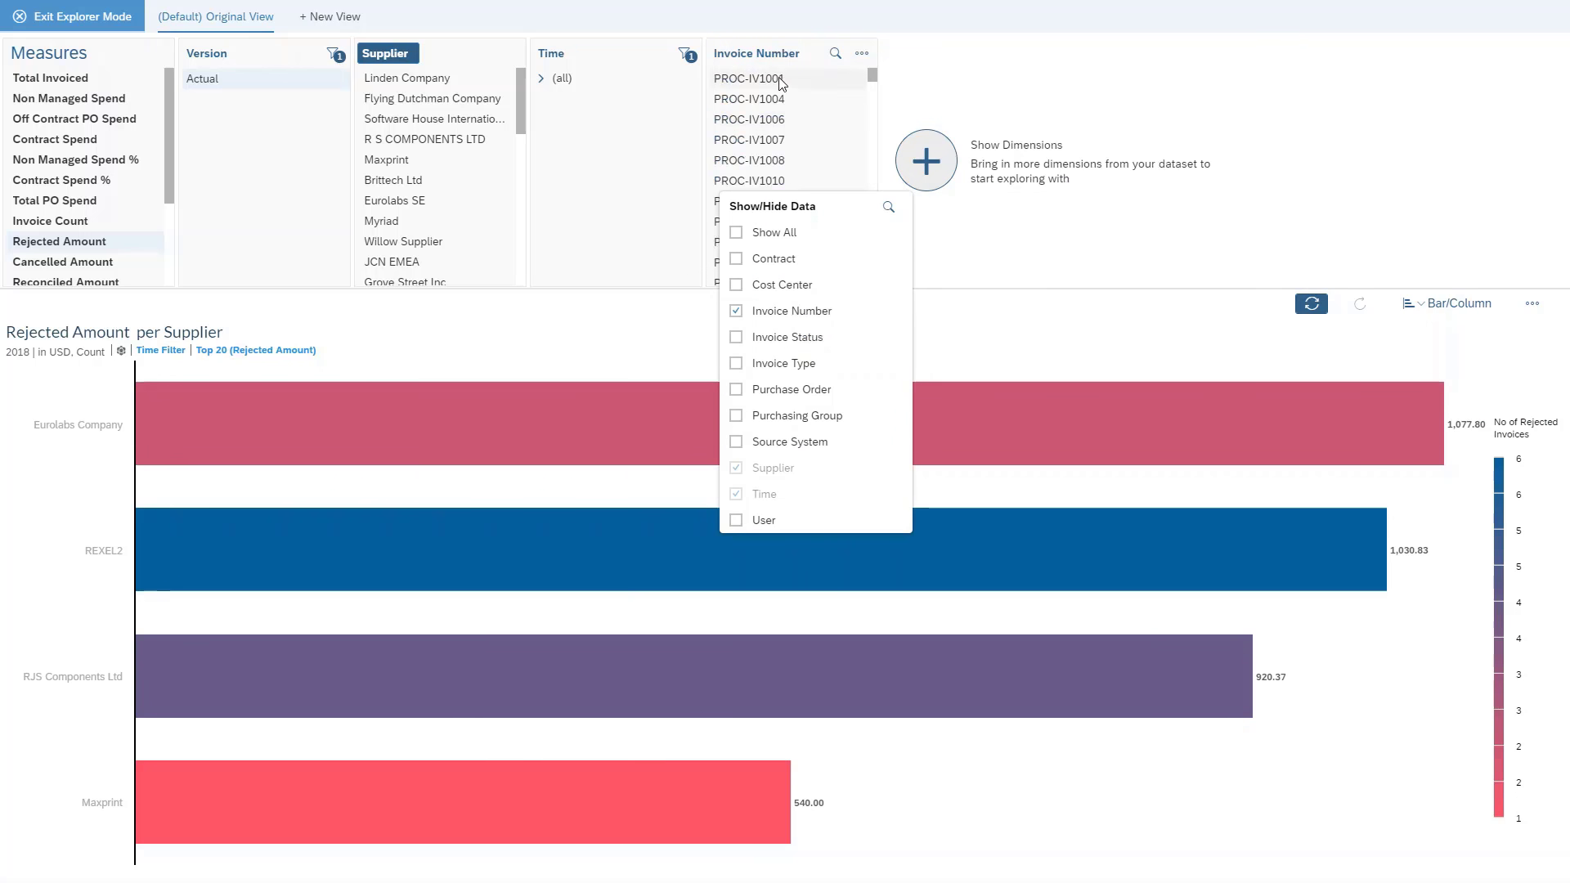
left_click(766, 58)
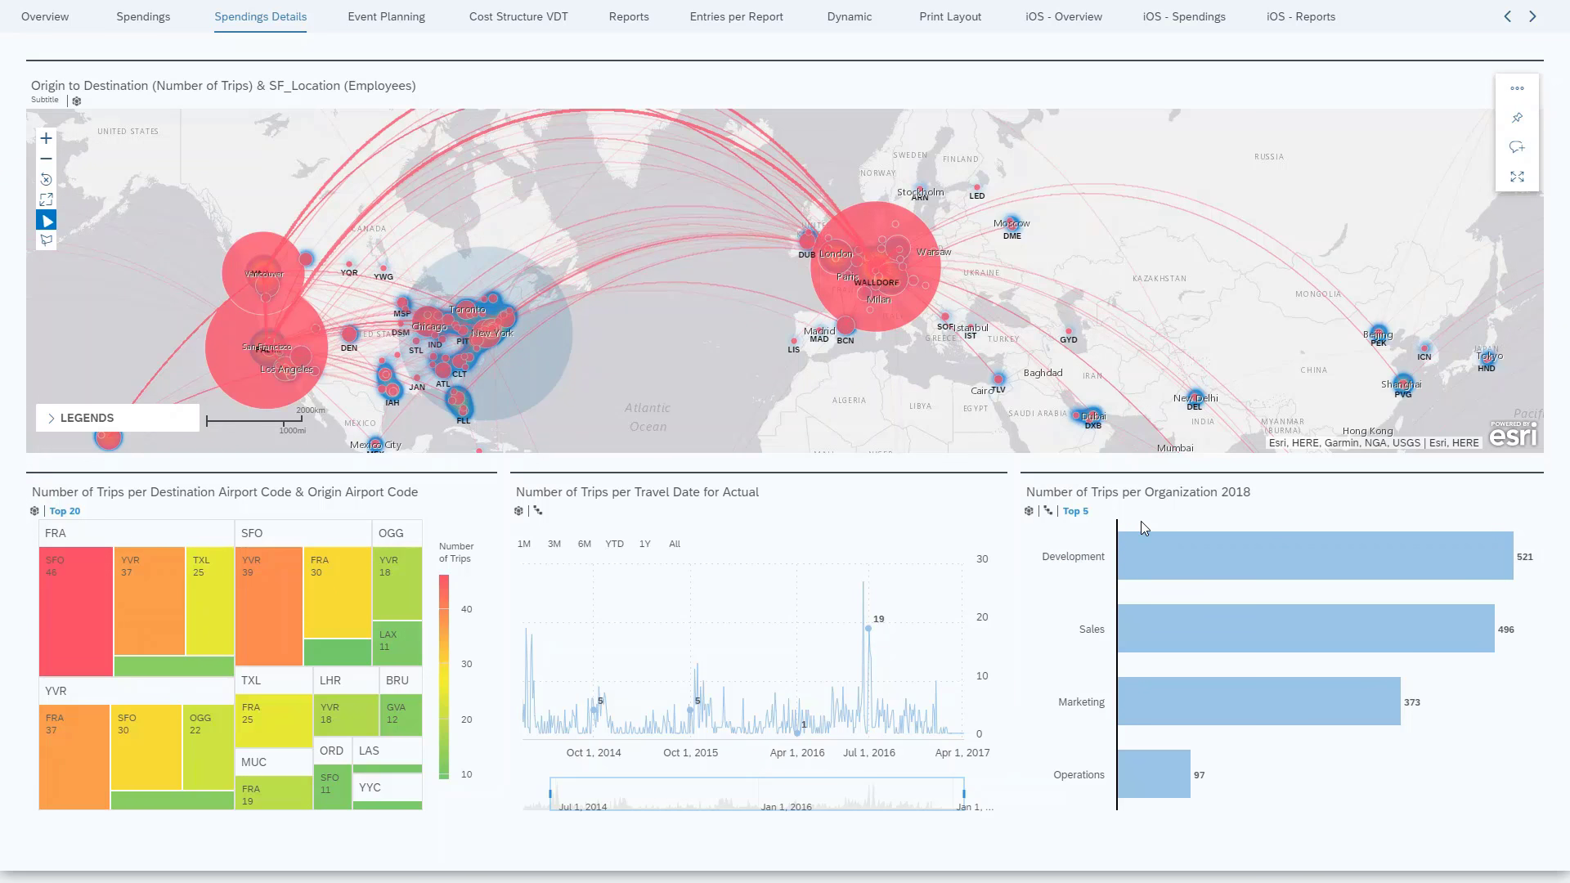
Step: Select the Sales bar (496 trips) in Number of Trips per Organization 2018
left_click(1182, 623)
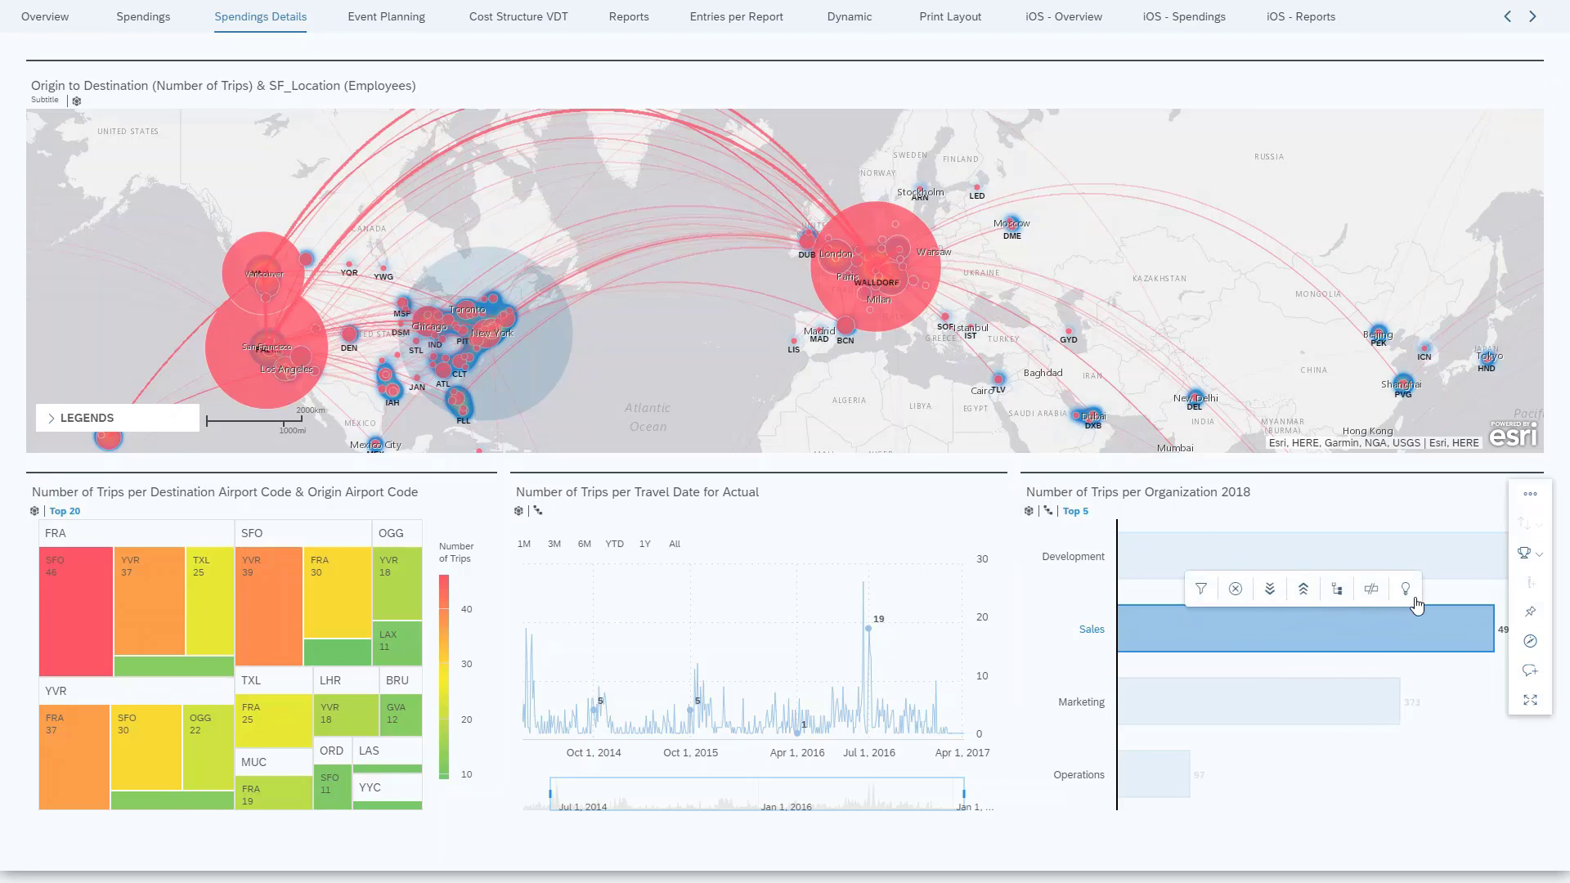
Step: Show Smart Insights for Sales trips and review the >20 days, International and Event contributors
left_click(1408, 591)
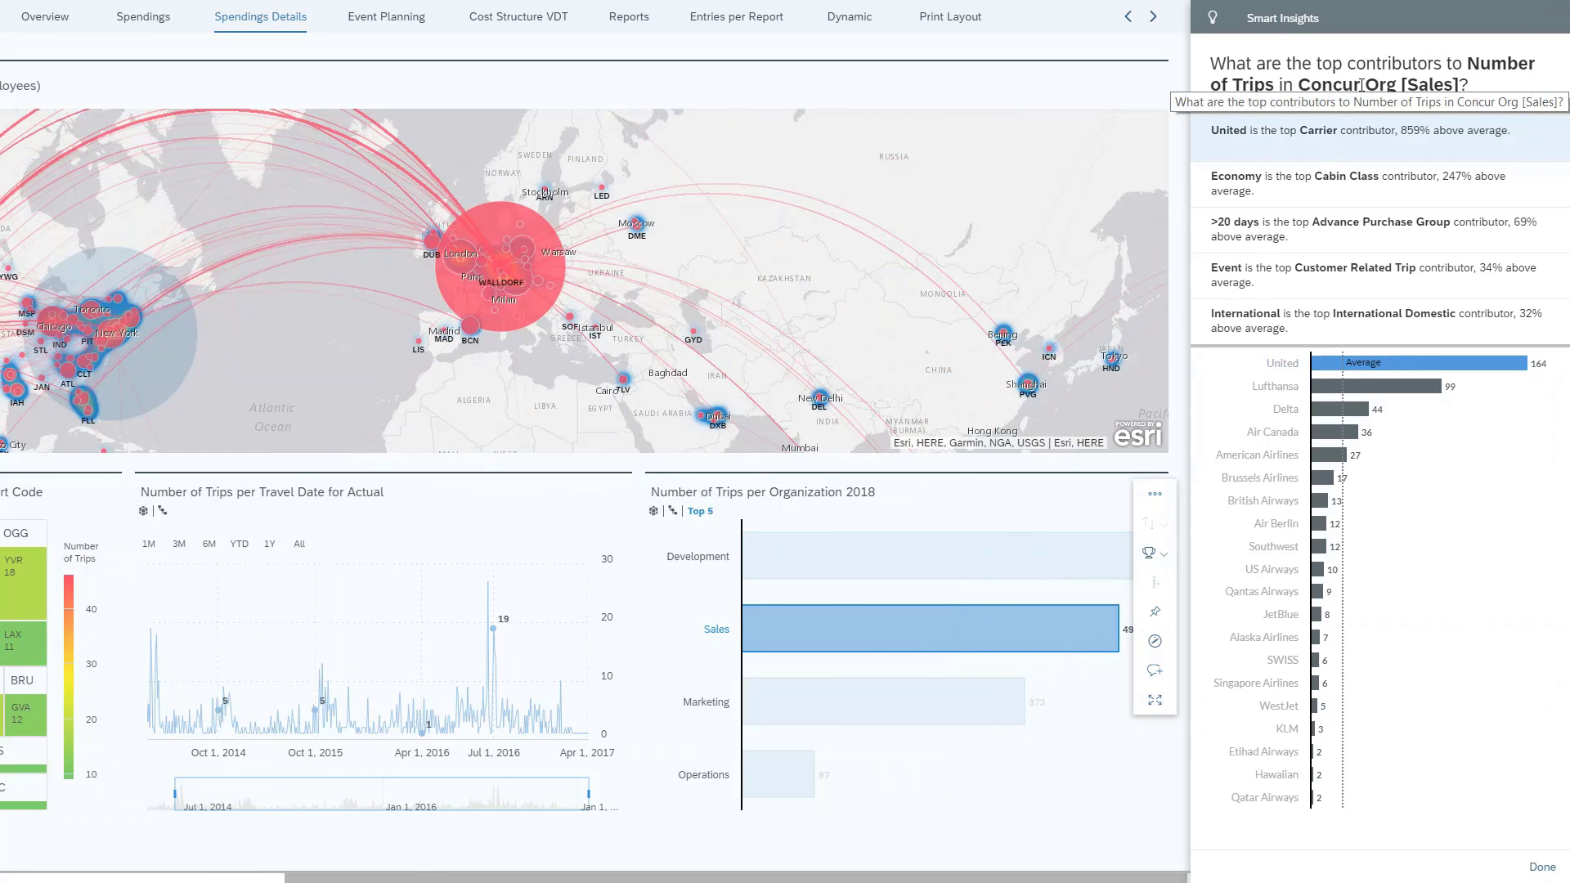
left_click(1355, 233)
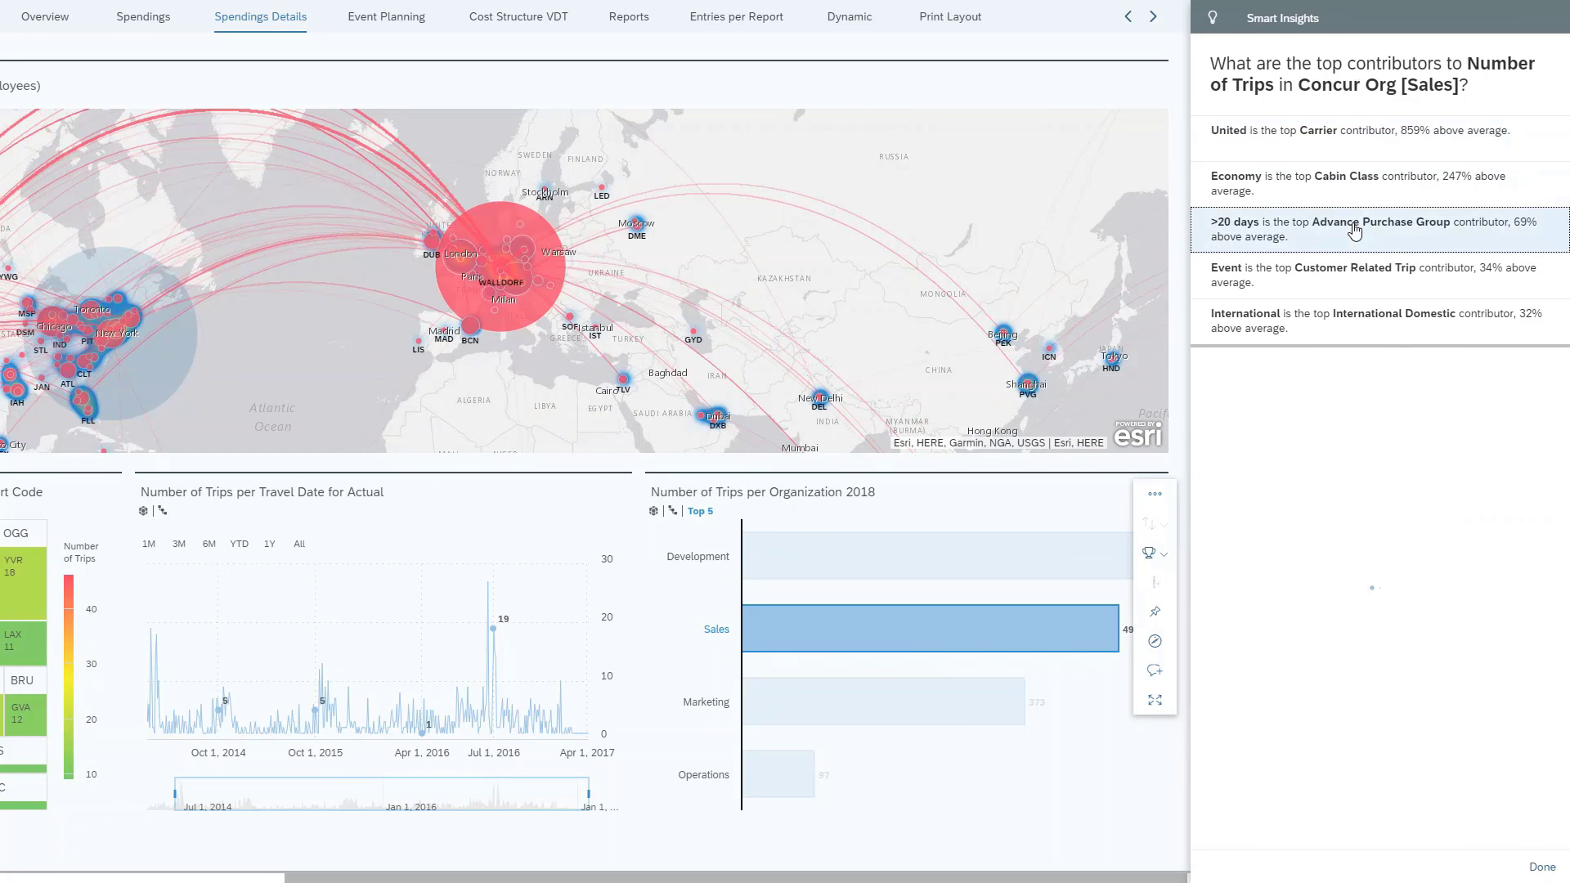
left_click(1355, 325)
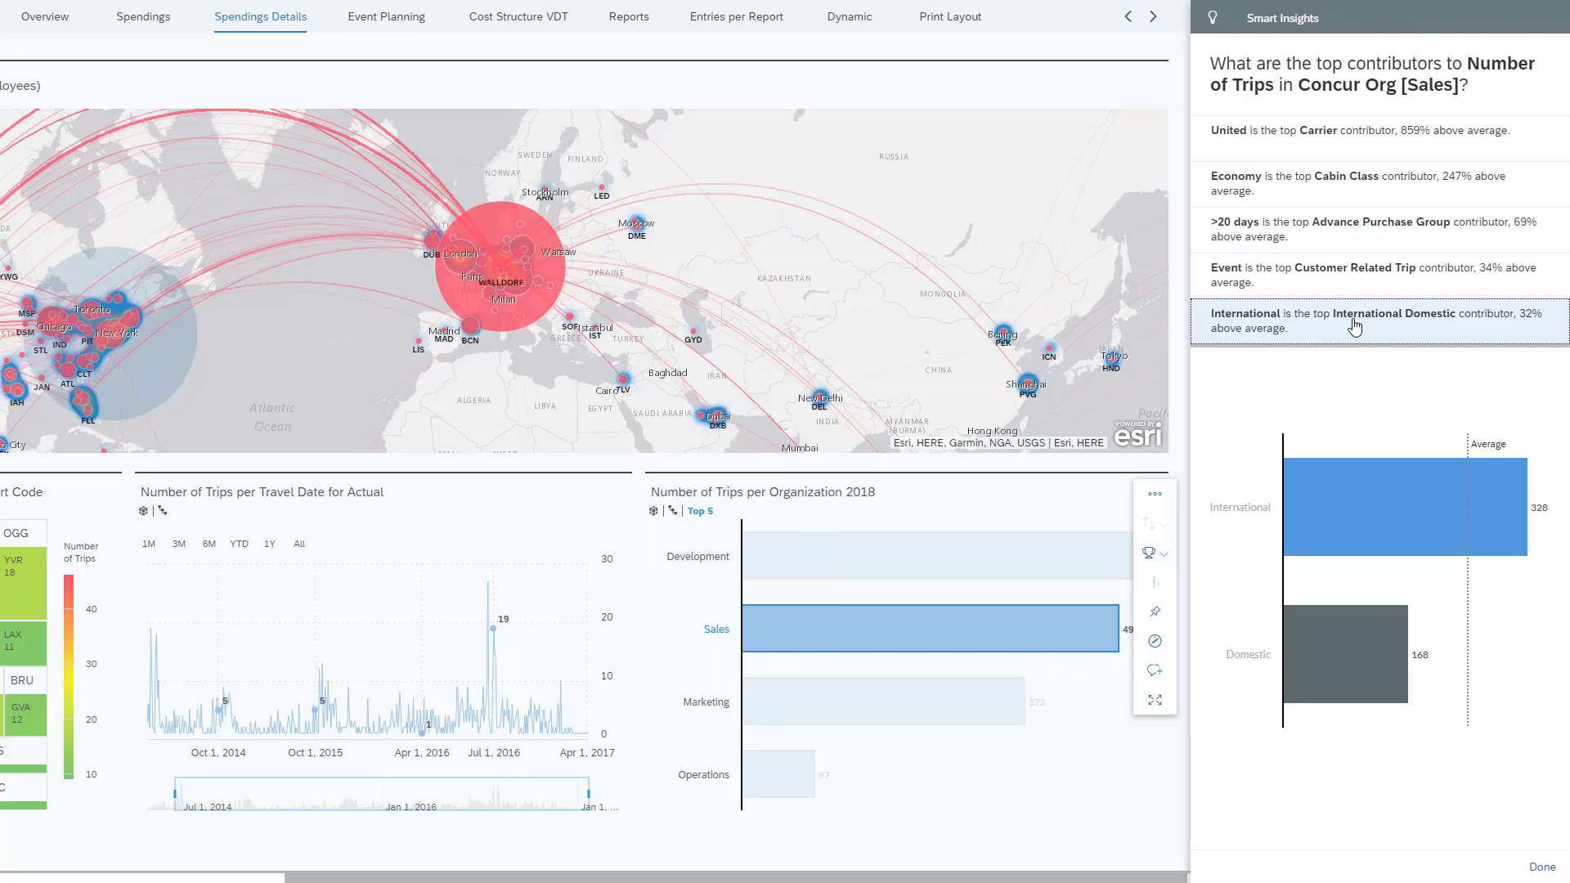
left_click(1341, 282)
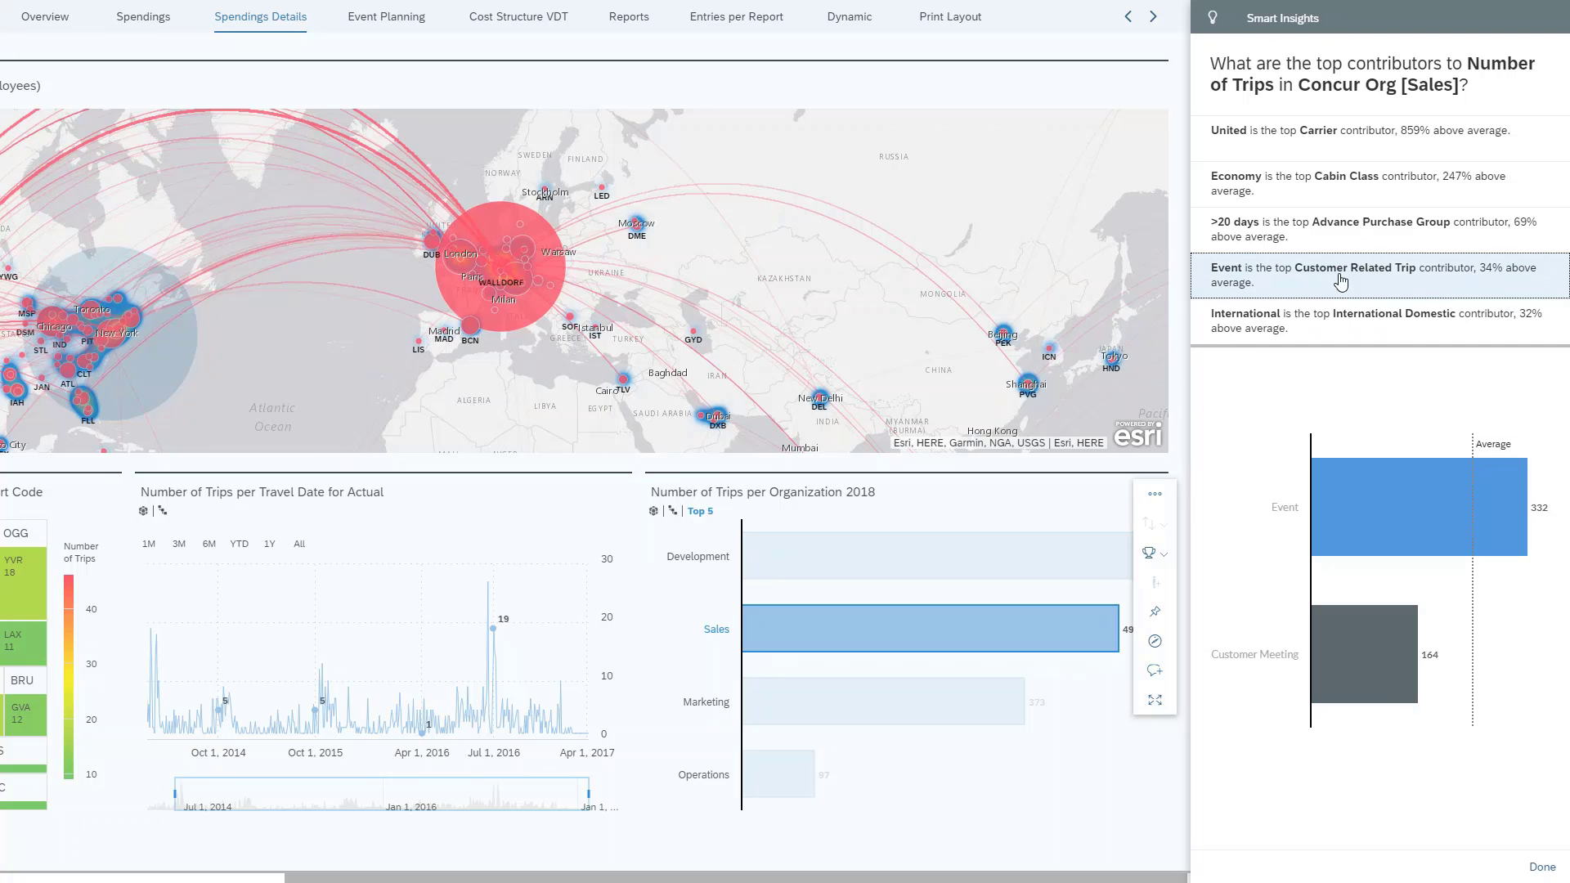
Step: Switch to the Event Planning page with its budget table and actual-vs-budget chart
left_click(384, 36)
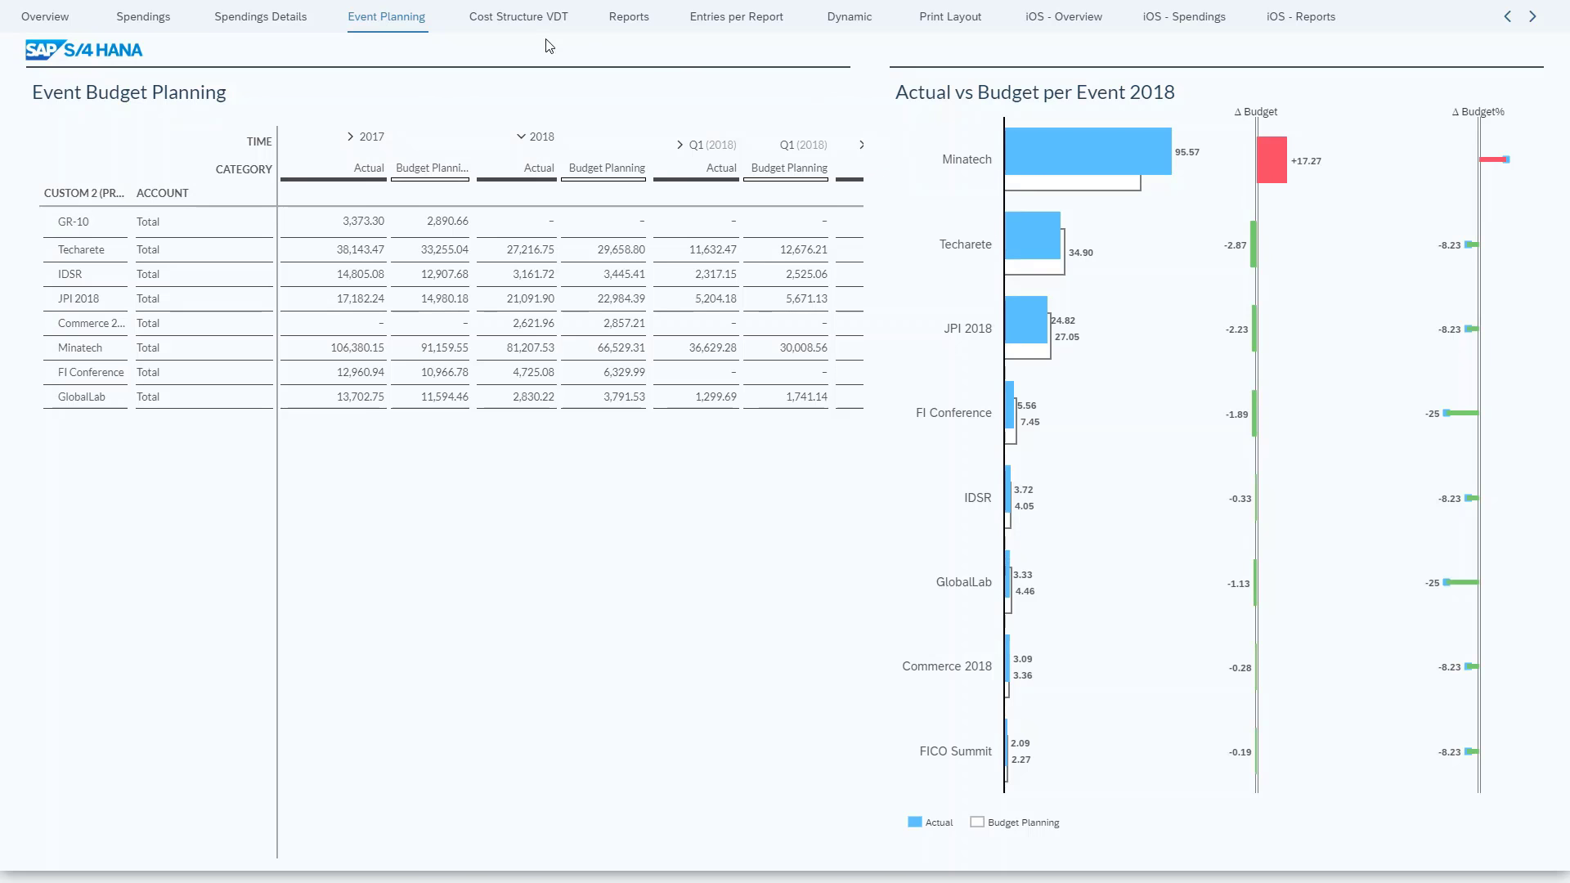
Step: Open the Cost Structure VDT page with the Total Spend value driver tree
left_click(521, 25)
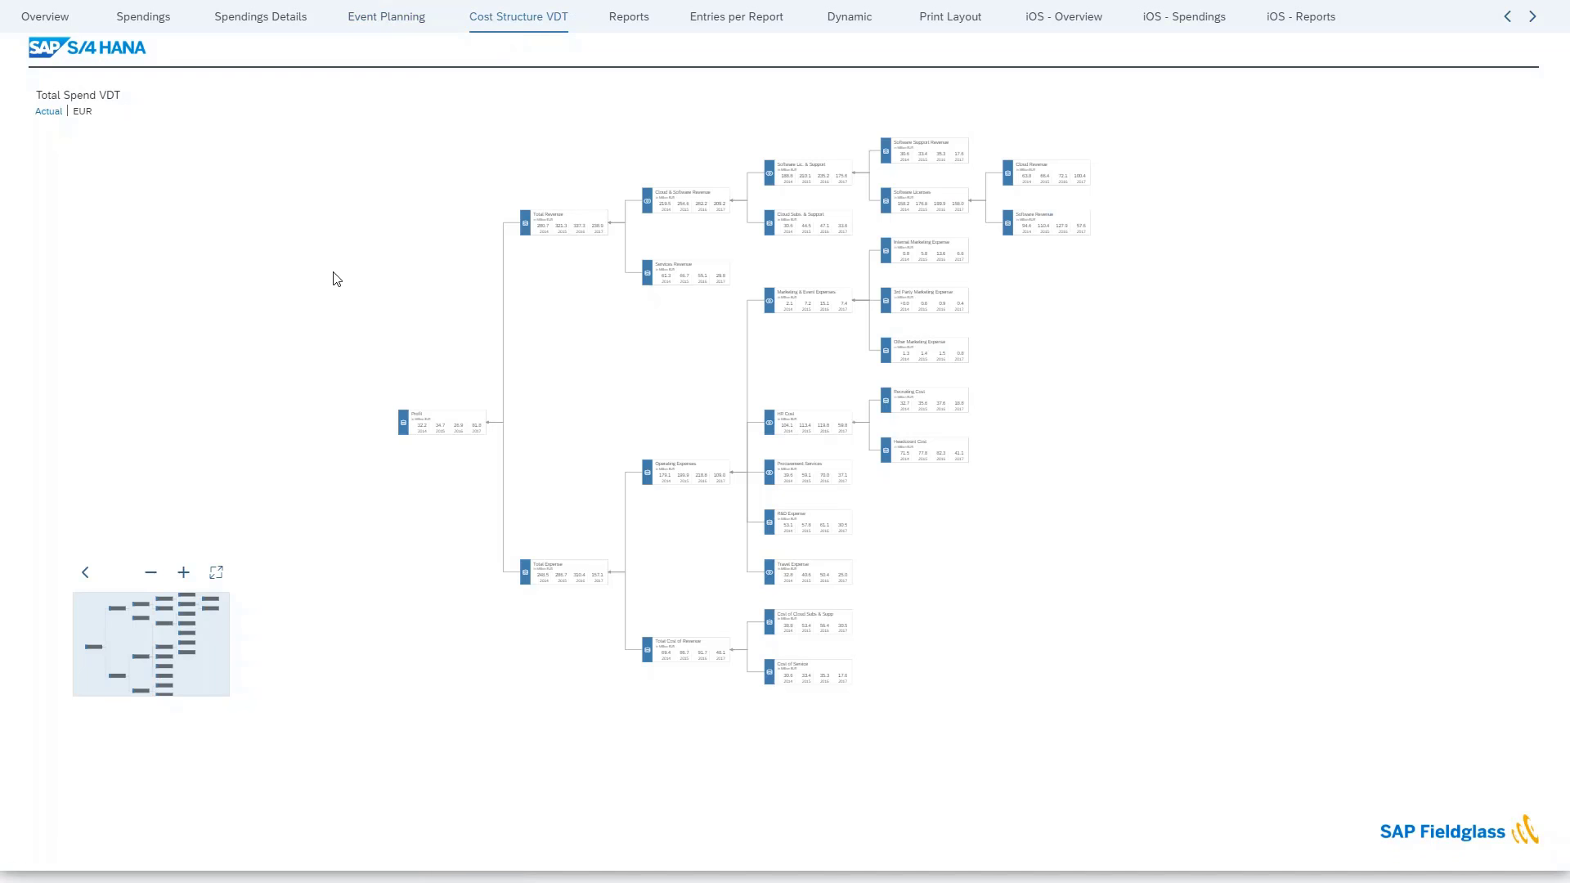
scroll(562, 415, "up", 3)
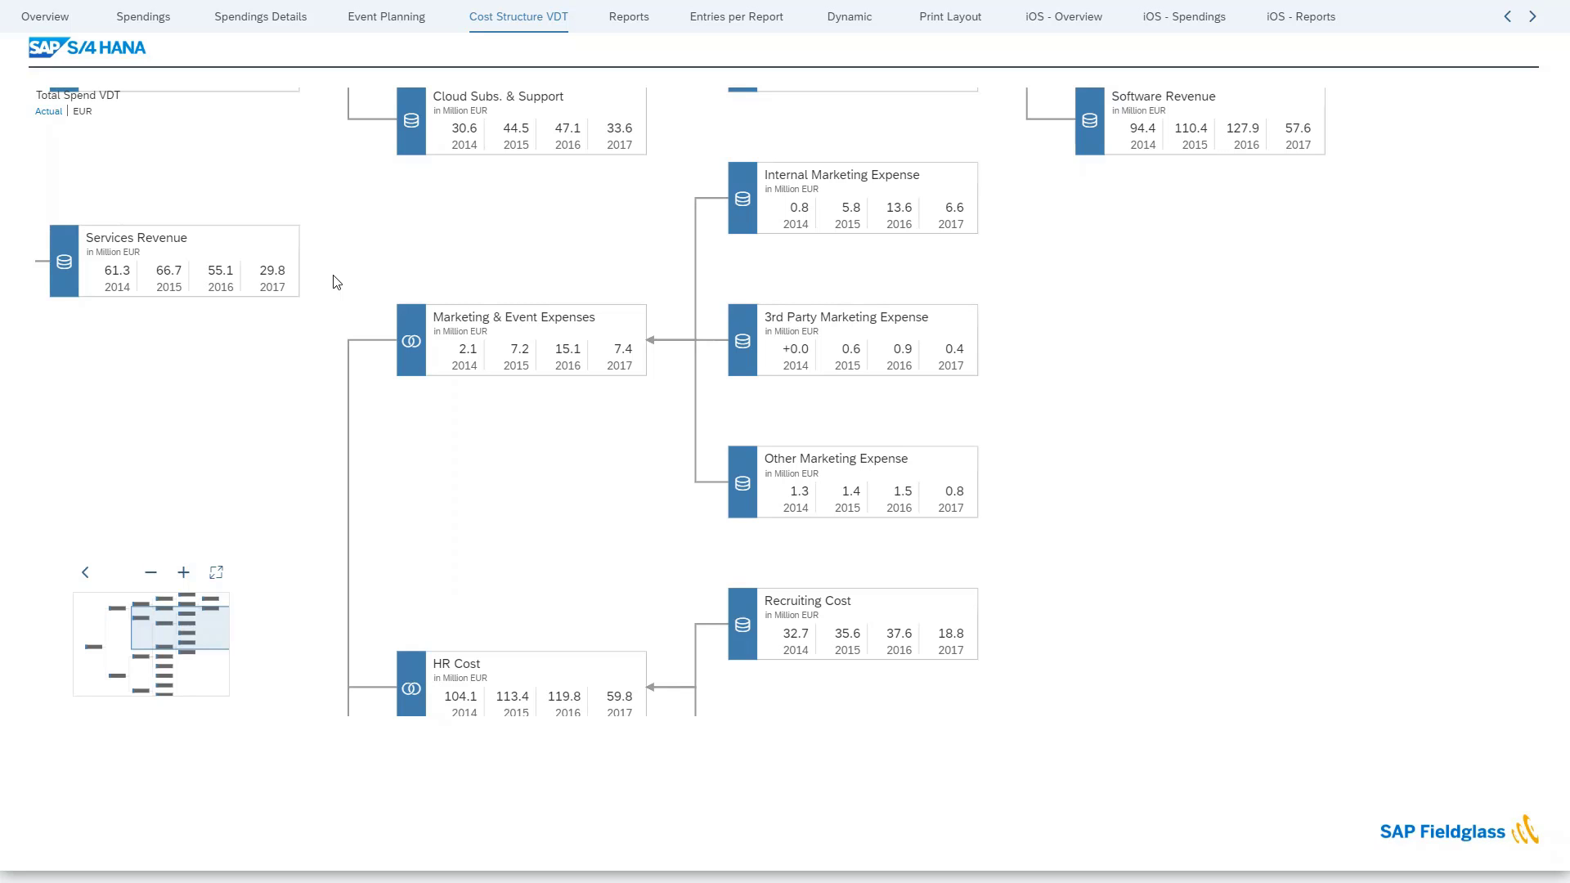
Step: Simulate a 5% cut to 2017 Internal Marketing Expense, bringing it to 6.3
mouse_move(953, 211)
left_click(957, 222)
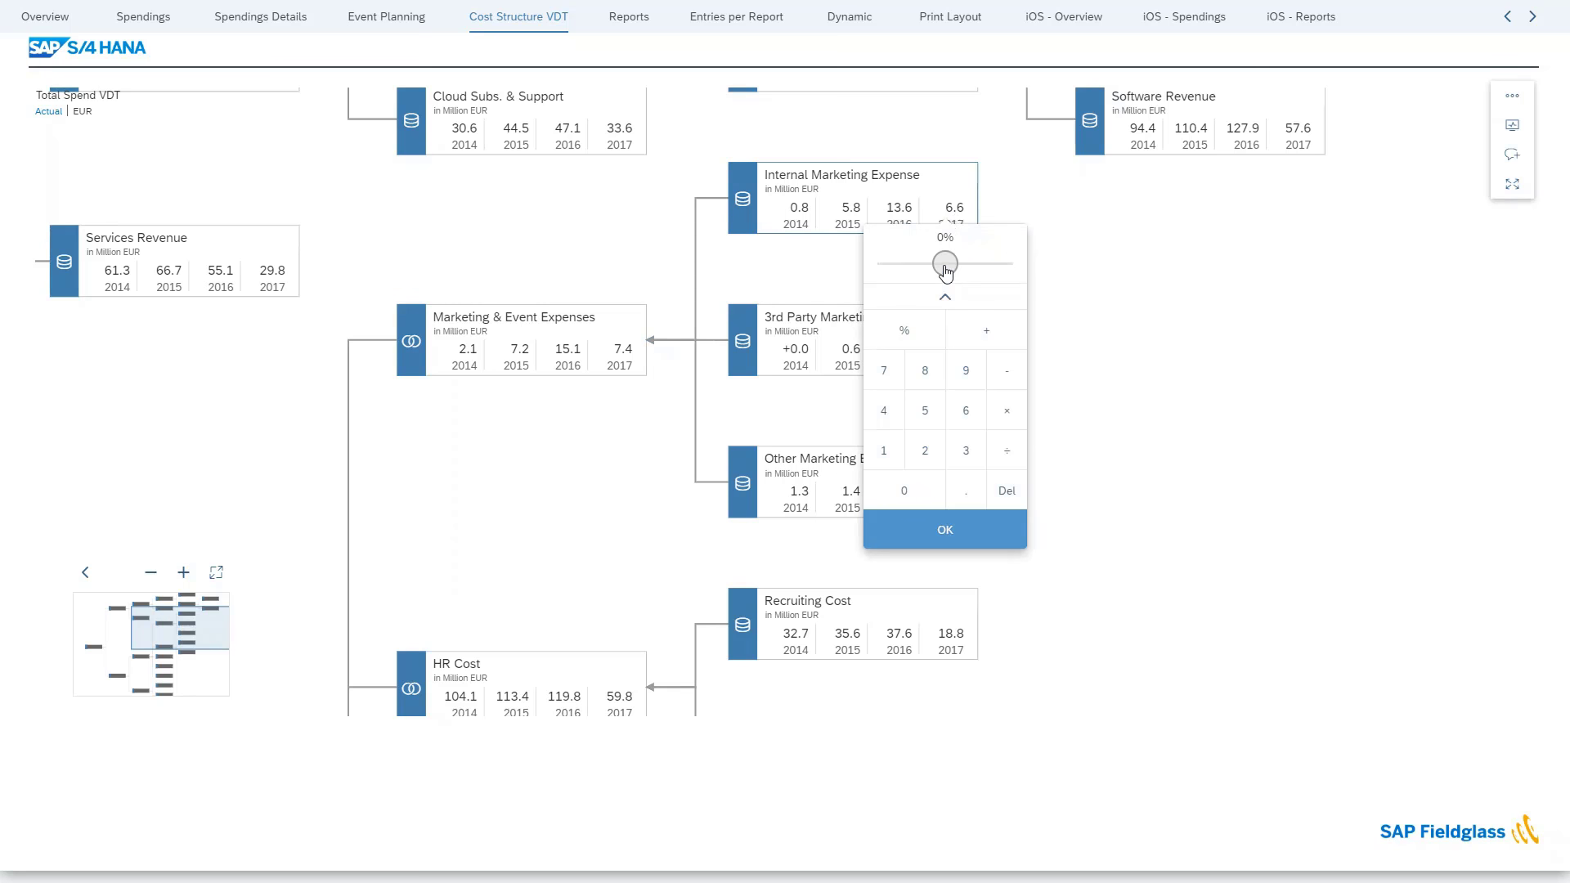
left_click_drag(946, 276, 934, 266)
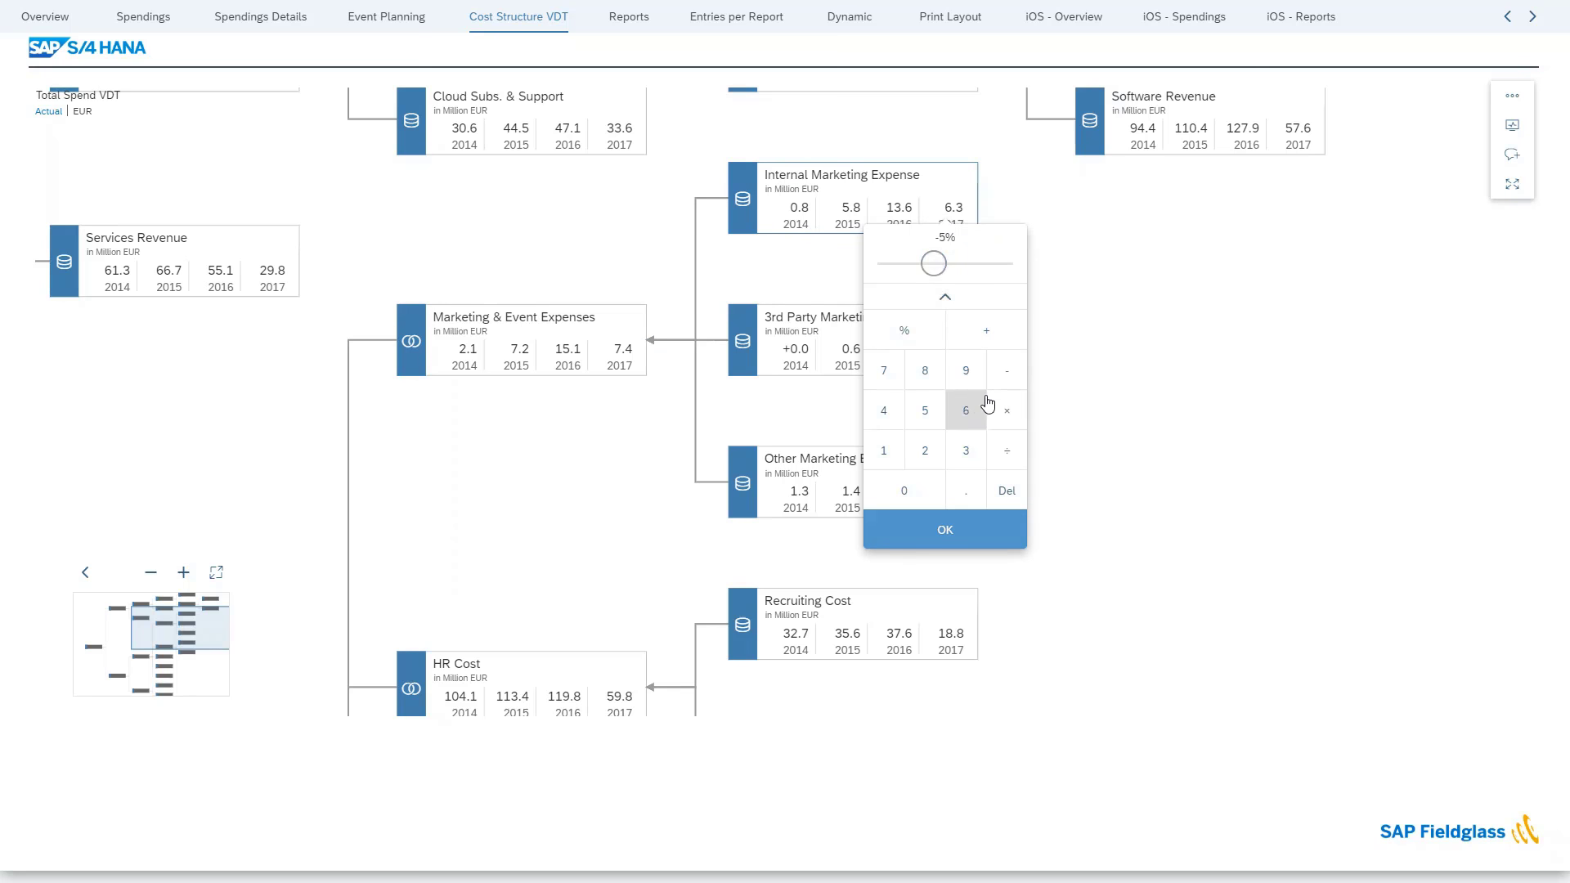
left_click(969, 538)
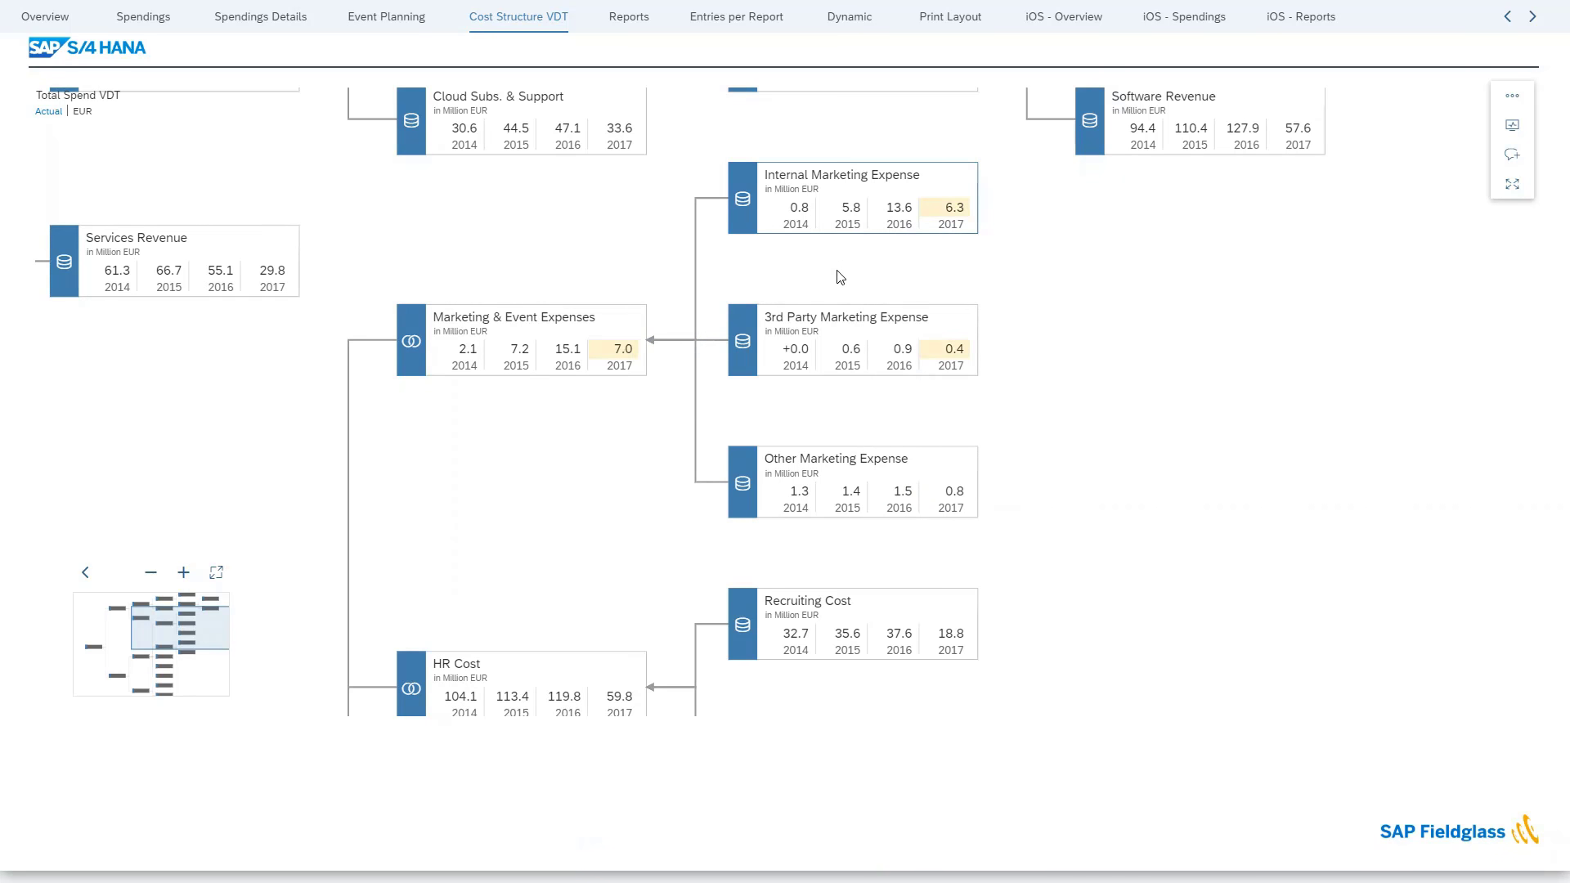
scroll(839, 278, "down", 1)
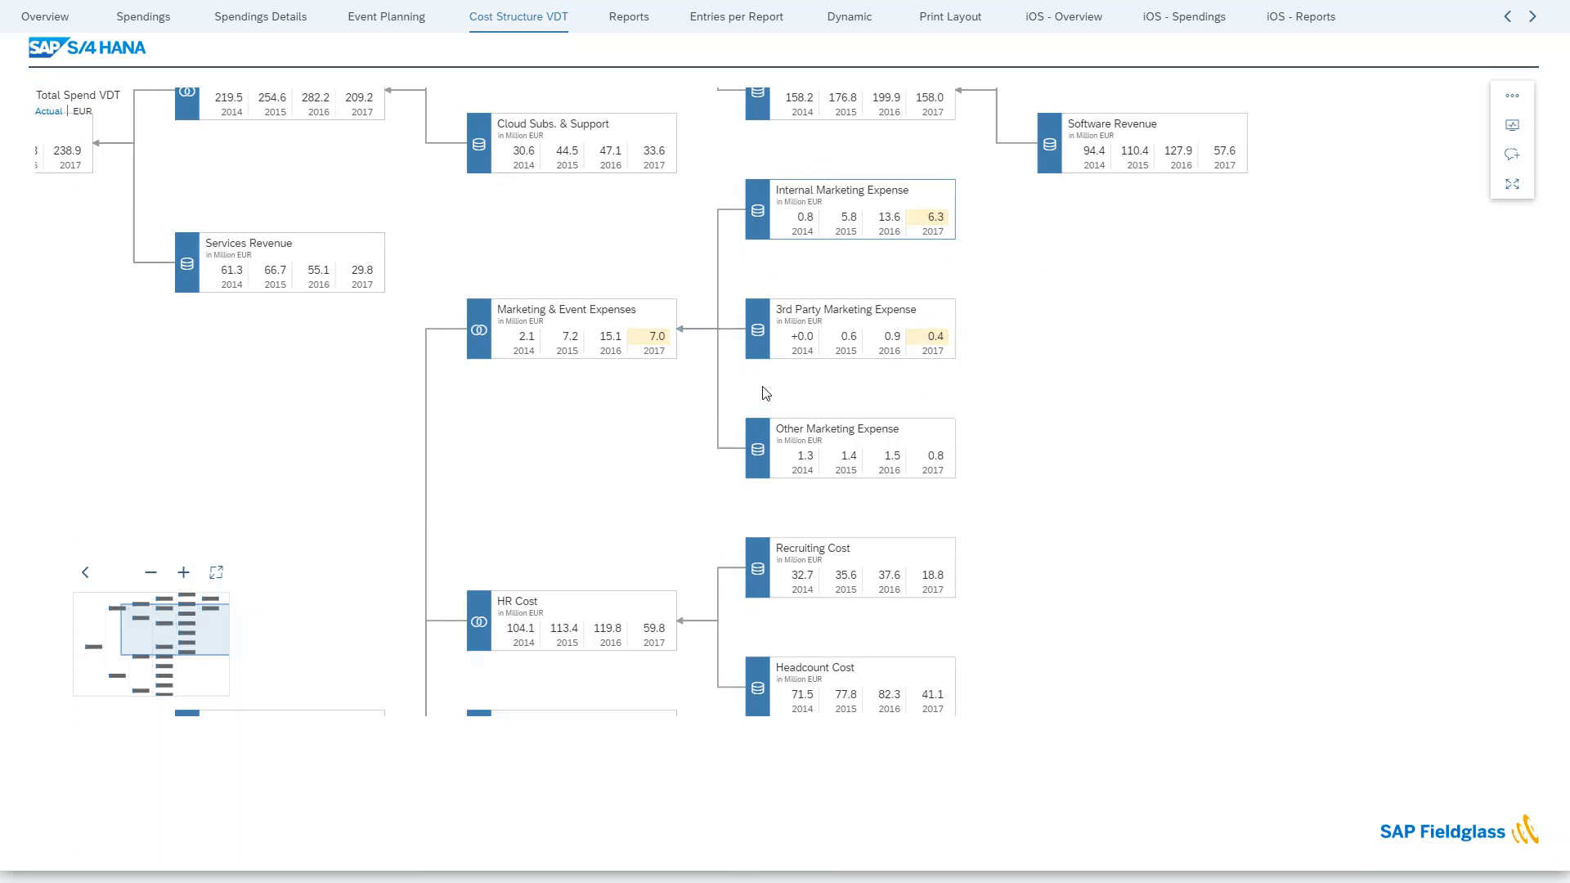
scroll(746, 414, "down", 1)
Step: Pan the value driver tree to review the updated operating expenses and lower branches
left_click_drag(694, 474, 674, 320)
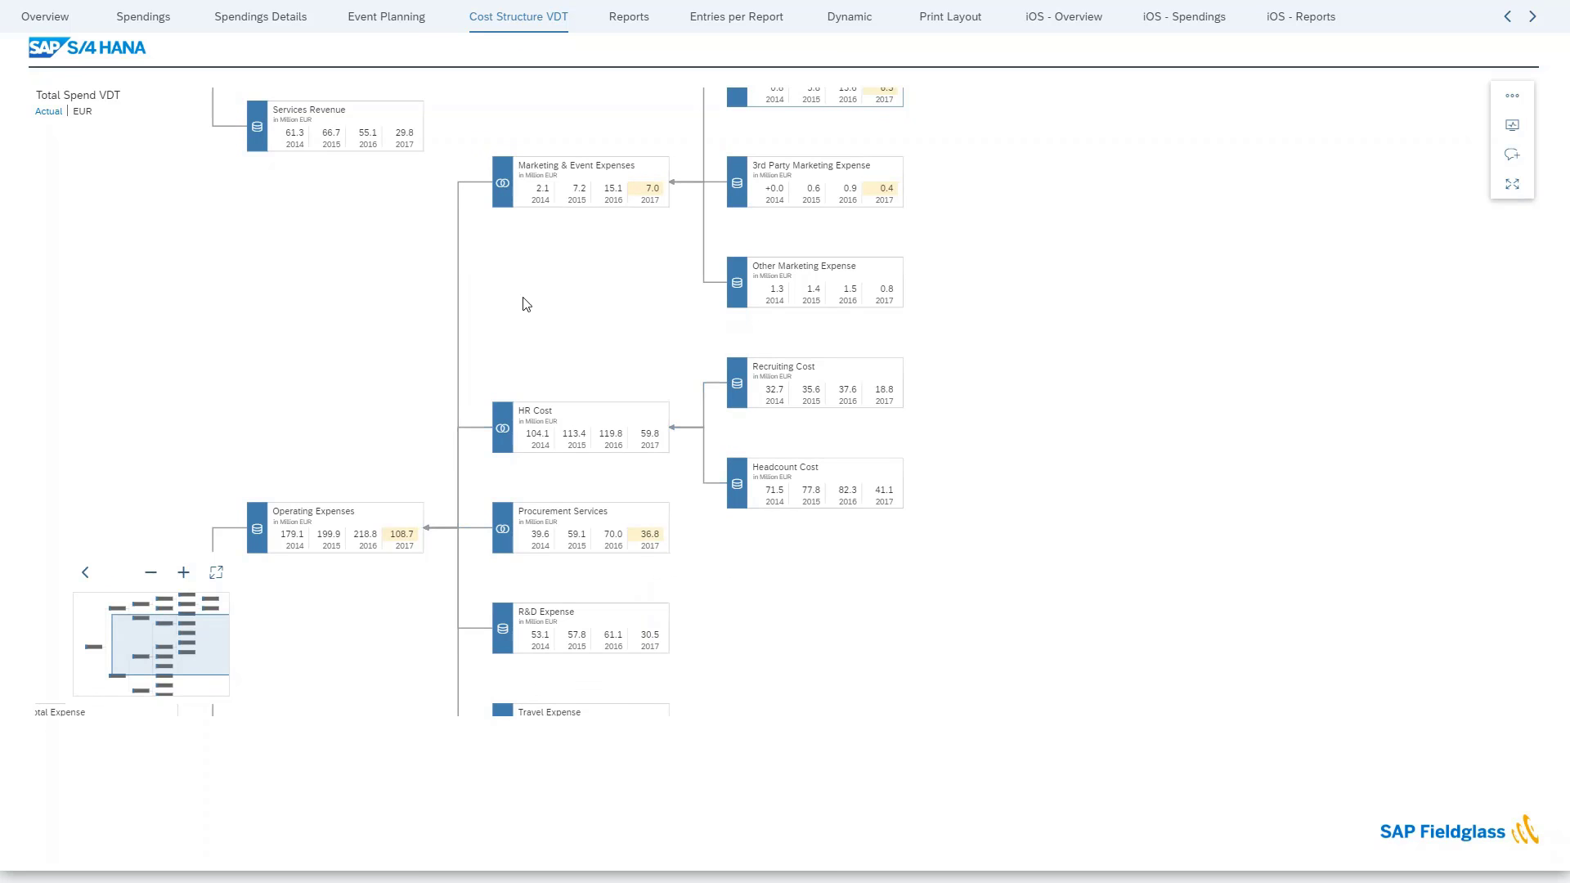
left_click_drag(651, 309, 633, 152)
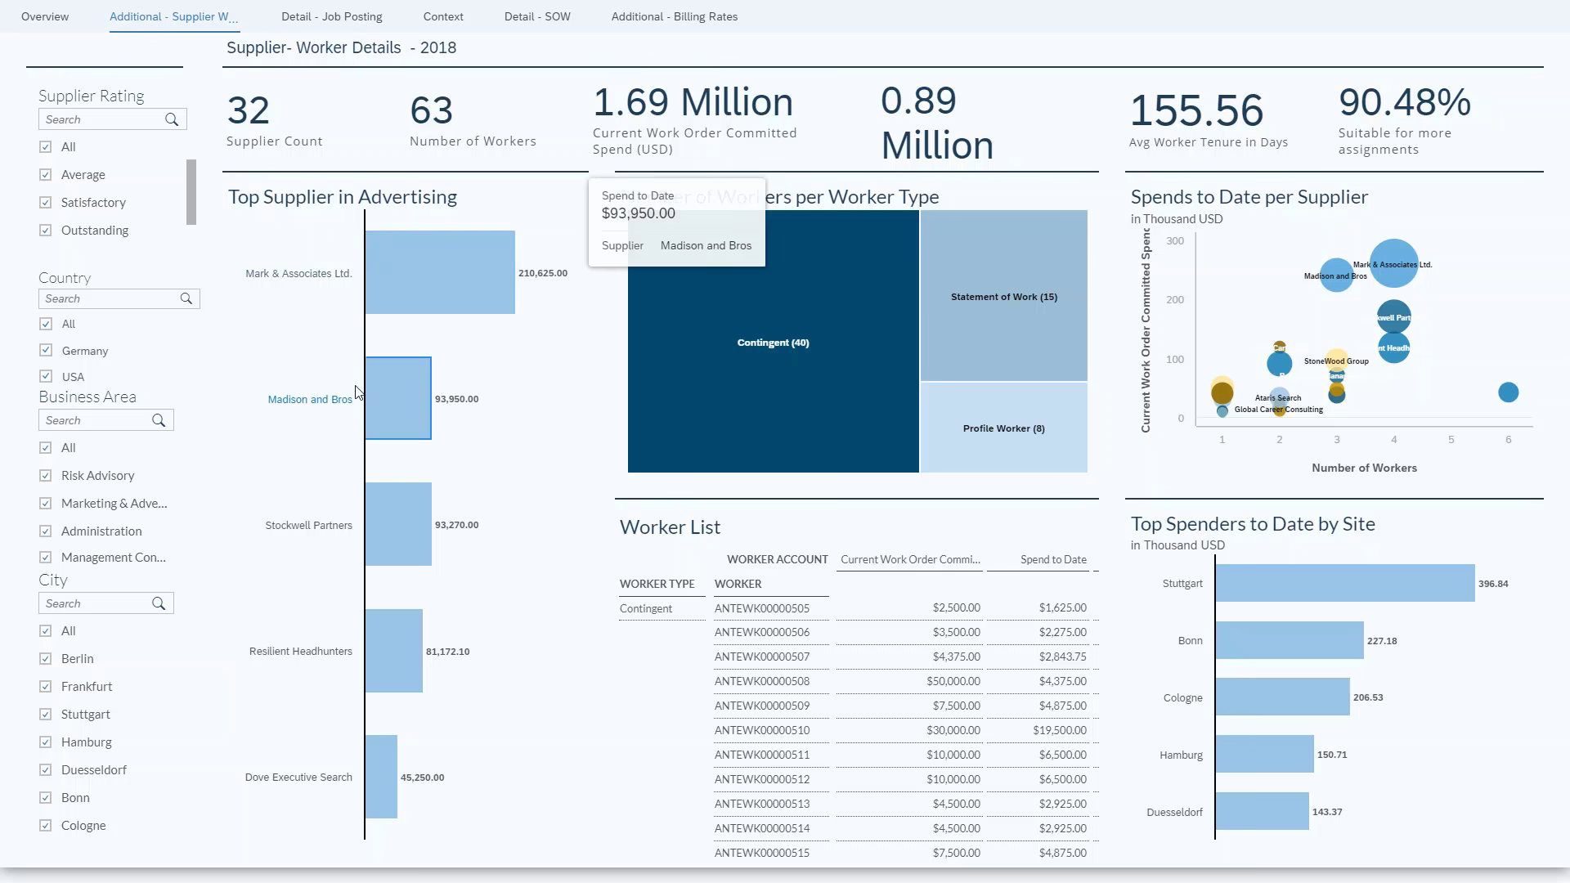
Step: Filter Business Area to only Marketing & Advertising, clearing all other areas
left_click(66, 449)
left_click(67, 503)
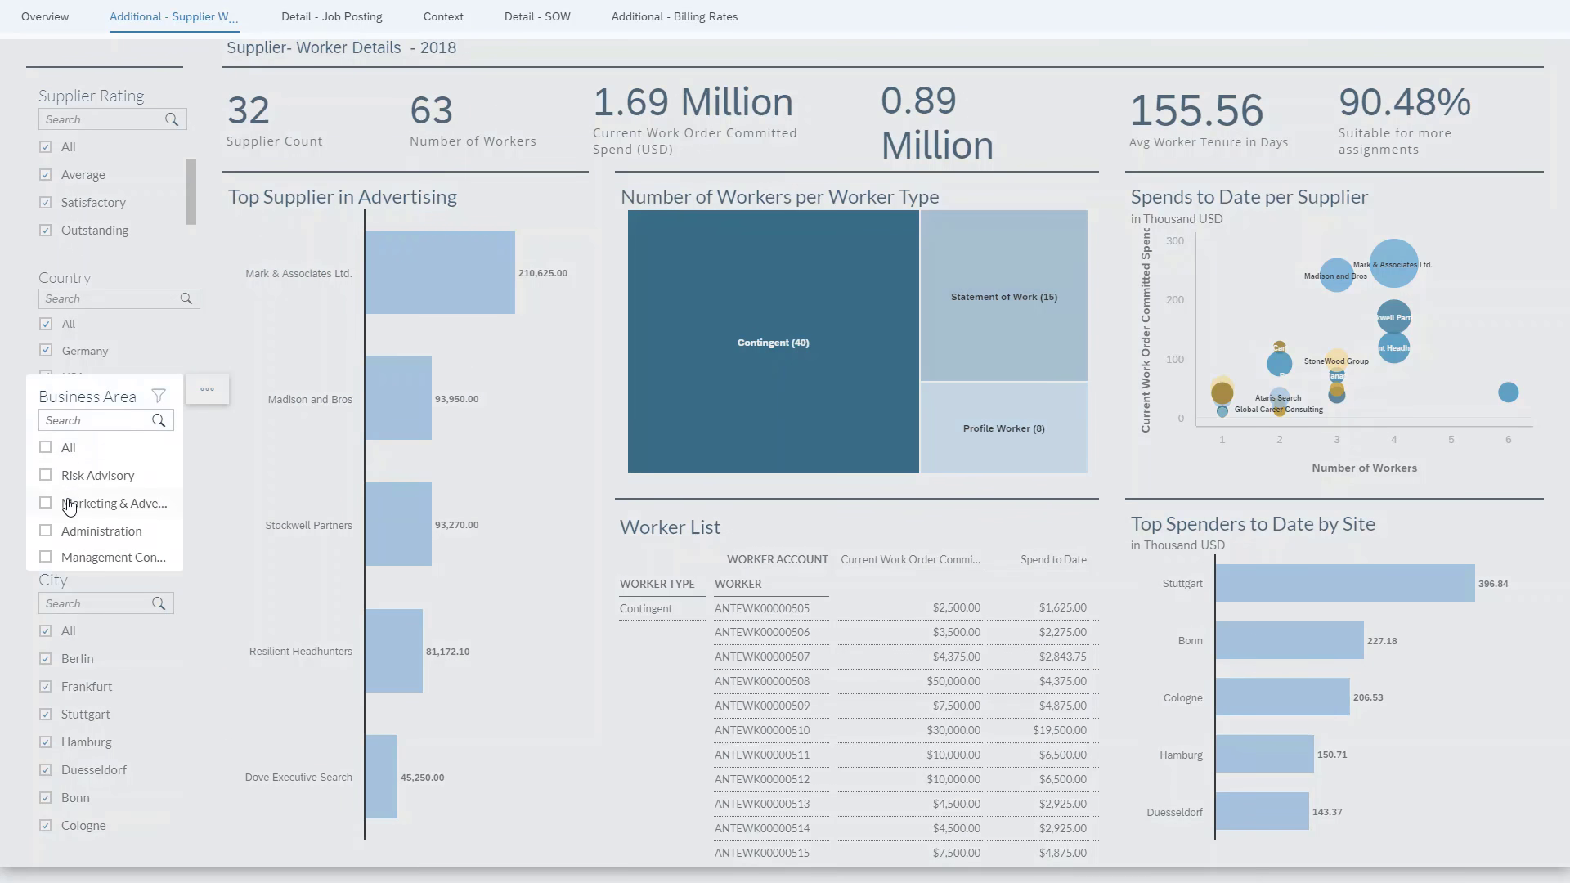